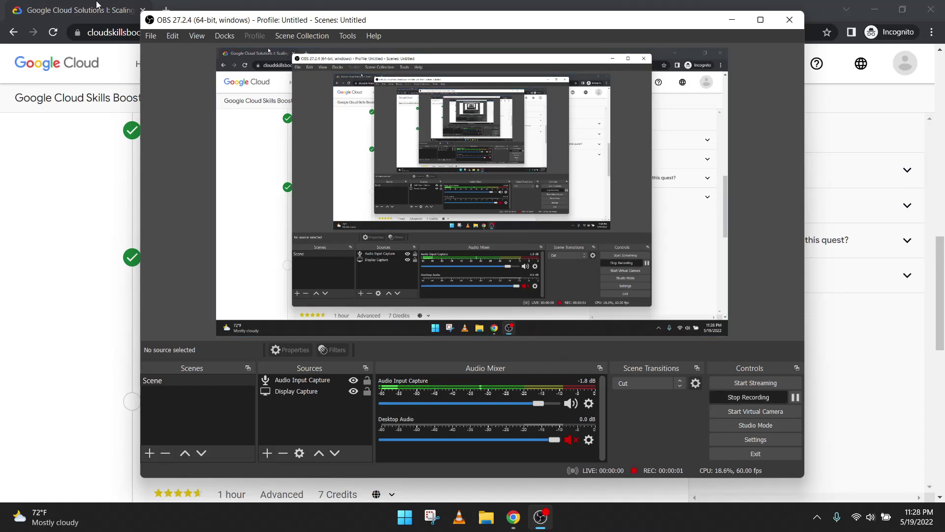
Return to the quest page showing the Fault-Tolerant Microsoft Active Directory lab
left_click(97, 6)
scroll(344, 283, "up", 4)
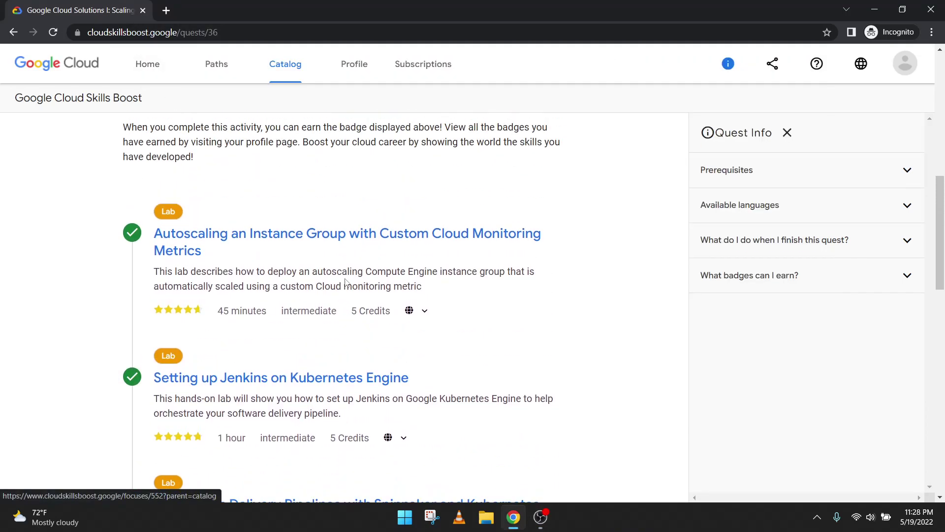
scroll(344, 283, "up", 4)
scroll(344, 283, "up", 3)
scroll(344, 283, "down", 3)
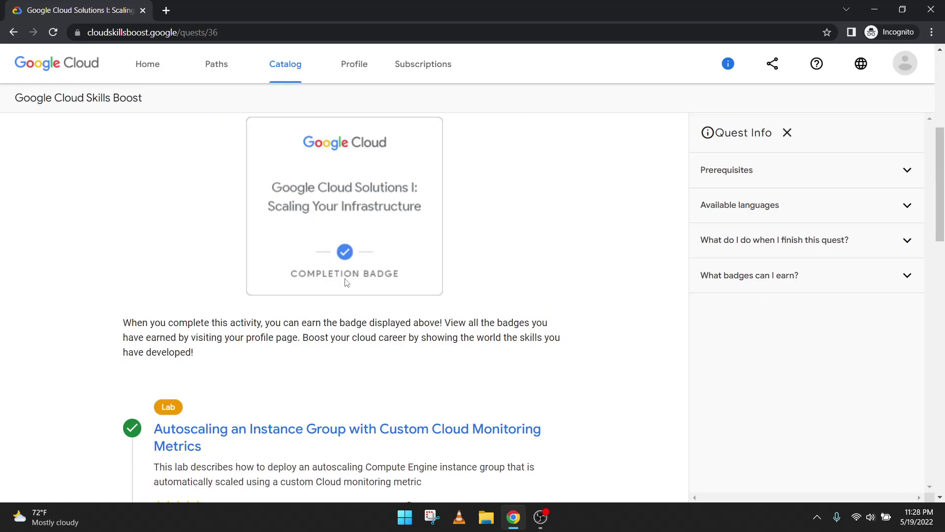
scroll(344, 283, "down", 5)
scroll(325, 288, "down", 4)
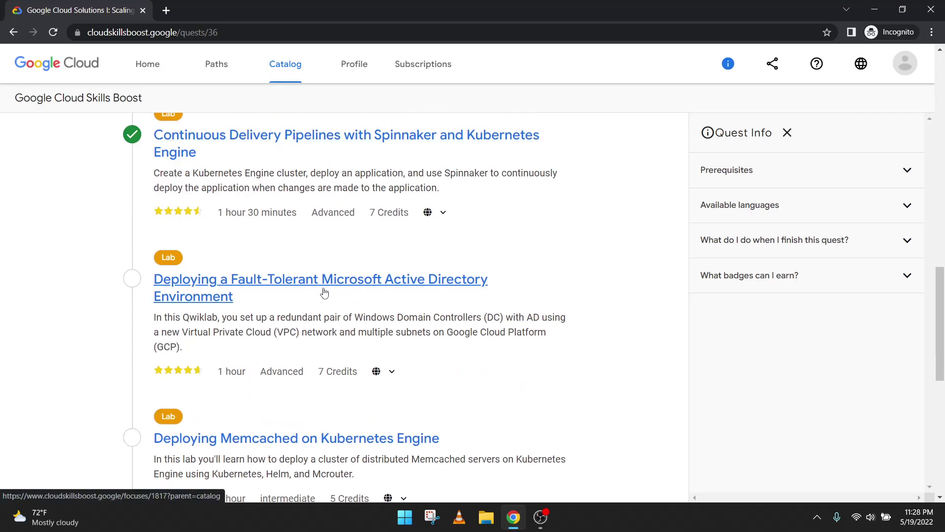
Open the Fault-Tolerant Active Directory lab and tick the 'I'm not a robot' box
left_click(222, 304)
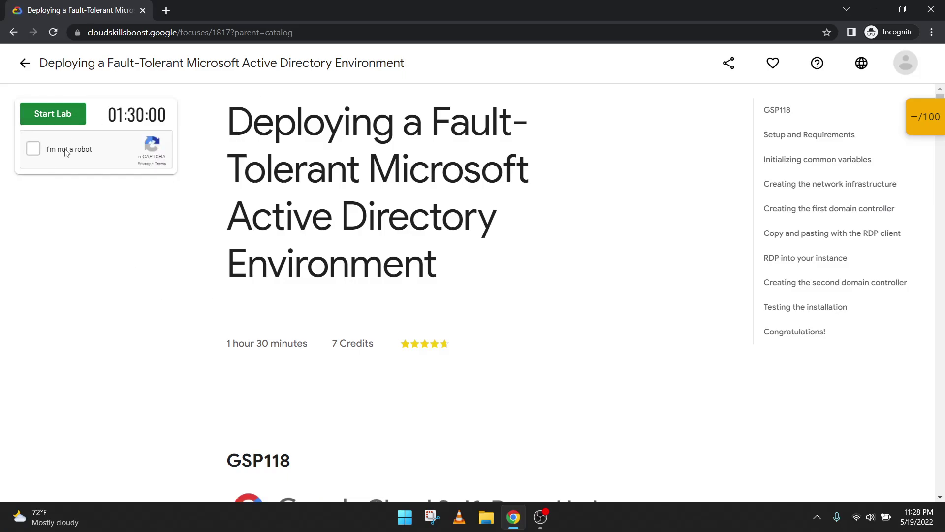
left_click(33, 148)
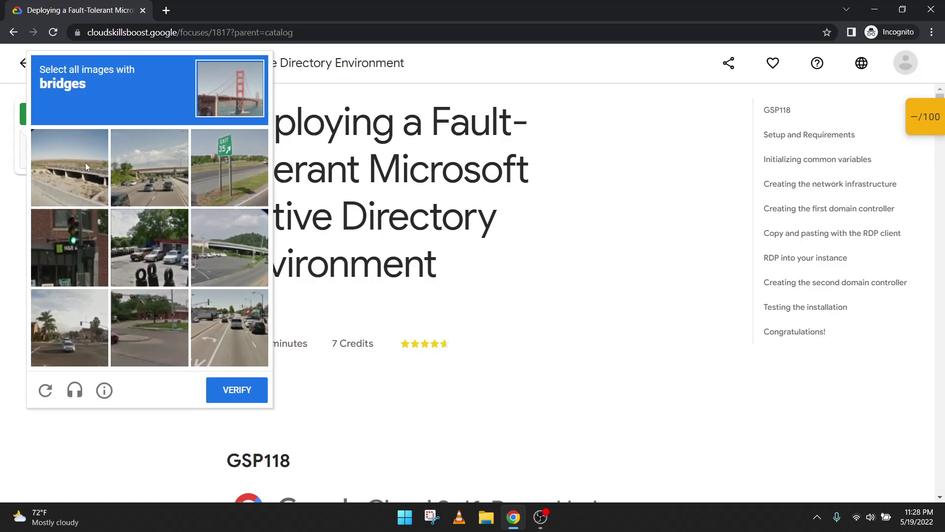
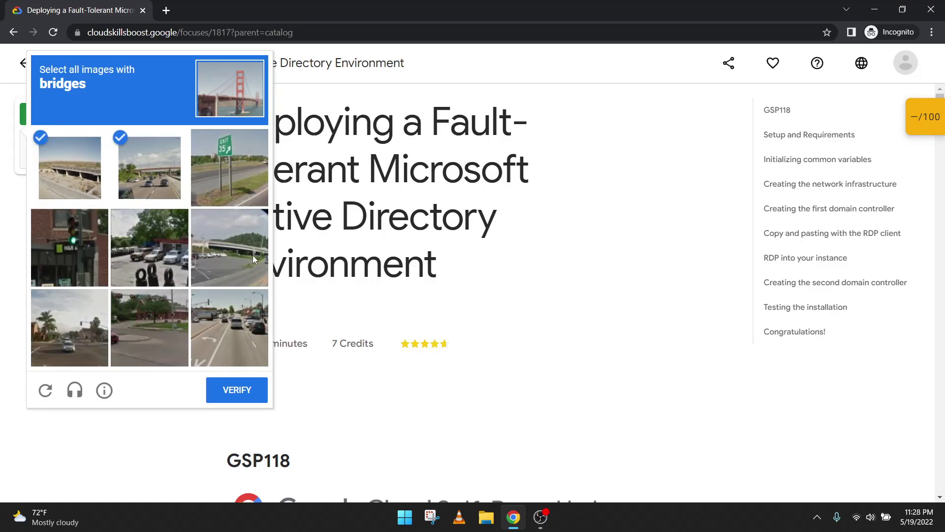
Mark the last bridge tile and submit the image challenge to start the lab
left_click(252, 255)
left_click(238, 389)
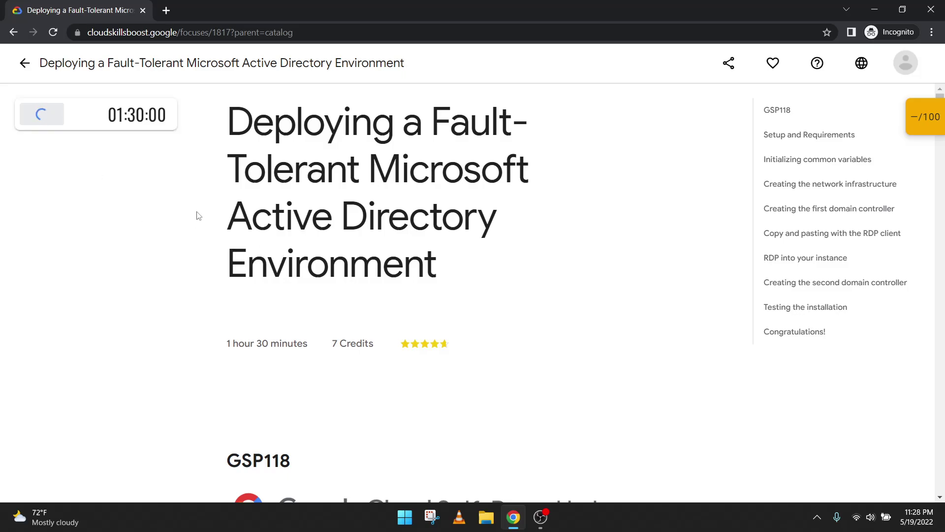
Open the console and enter the lab's student username as the sign-in email
left_click(95, 202)
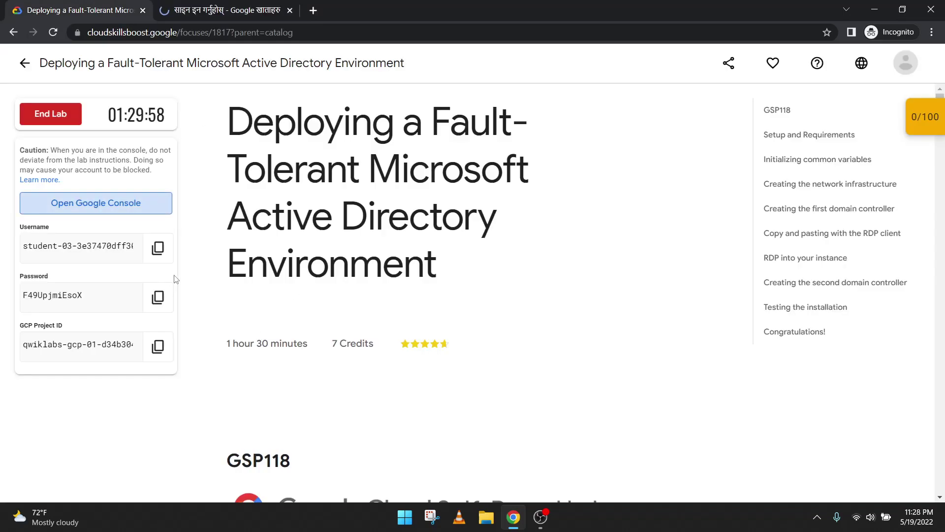
left_click(158, 246)
left_click(221, 10)
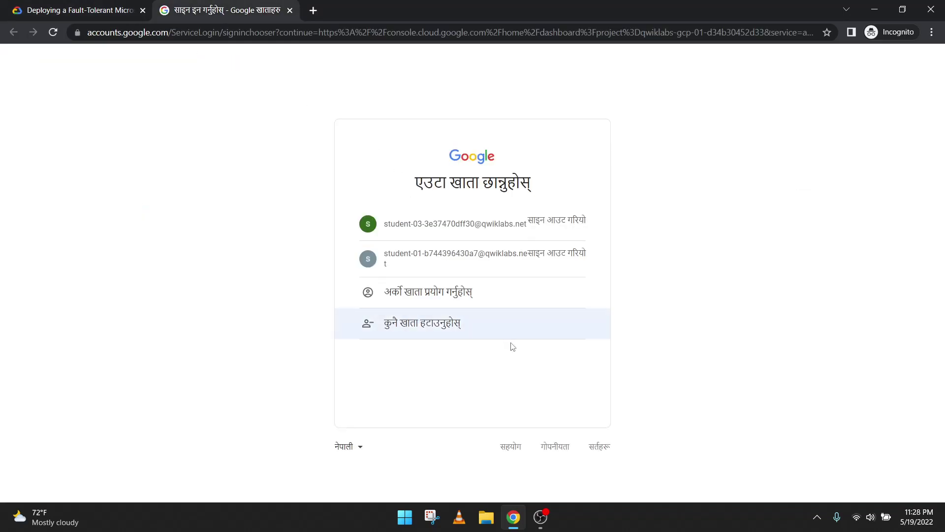
left_click(470, 291)
key("ctrl+v")
key("Return")
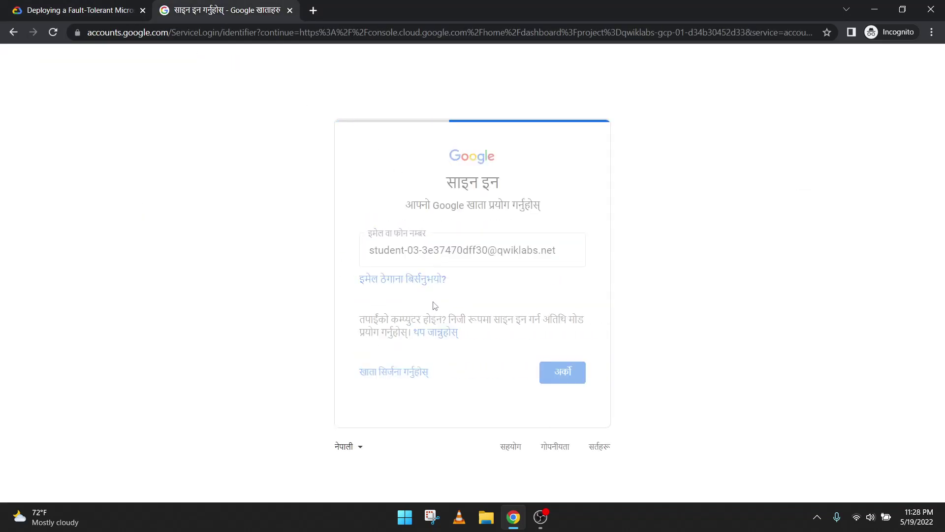
Enter the lab's password to finish signing in
left_click(74, 10)
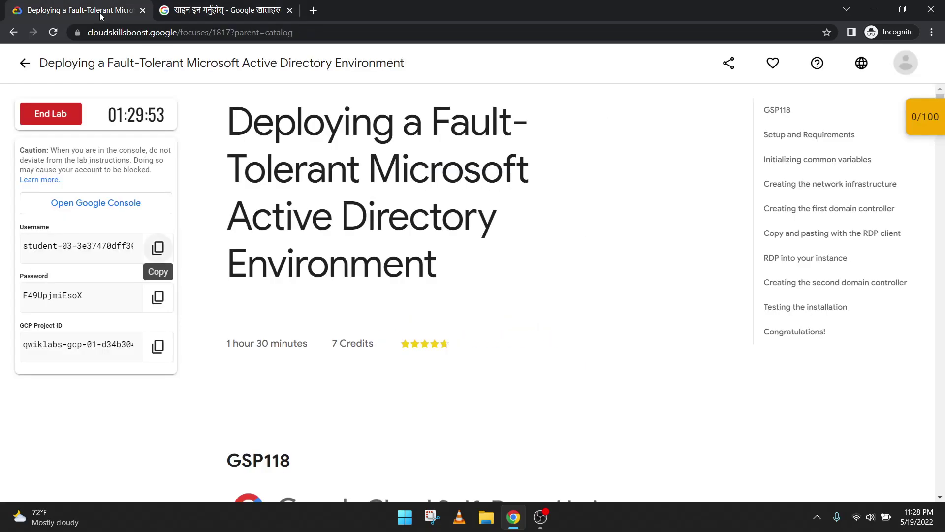
left_click(158, 296)
left_click(221, 11)
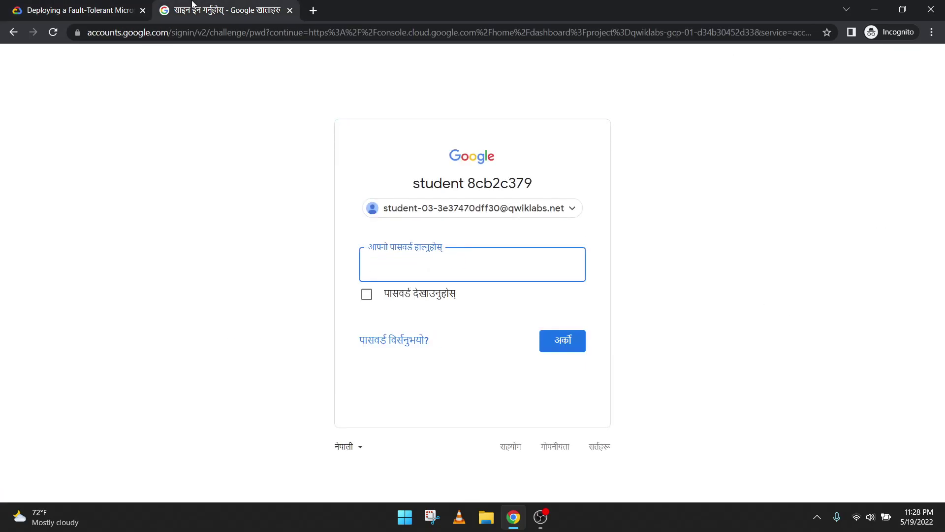
key("ctrl+v")
key("Return")
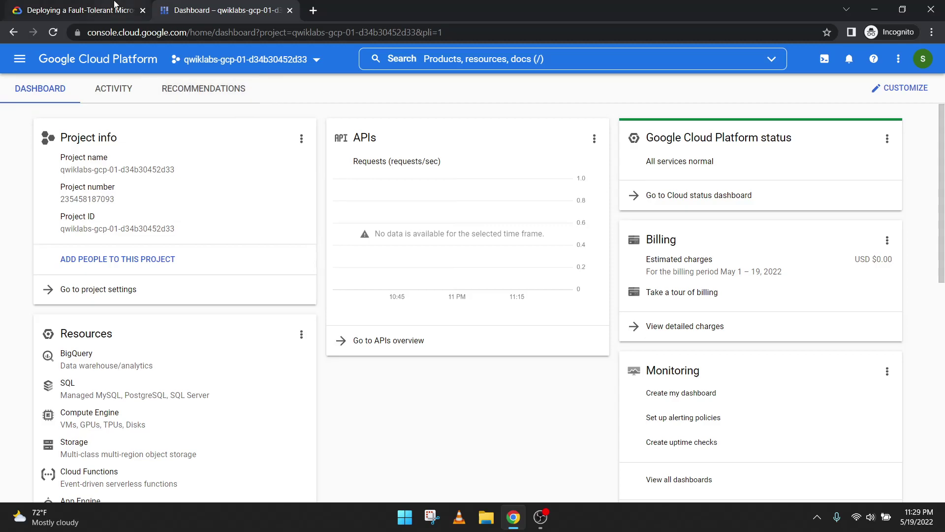
Check the lab setup steps, then activate Cloud Shell from the project dashboard
left_click(80, 9)
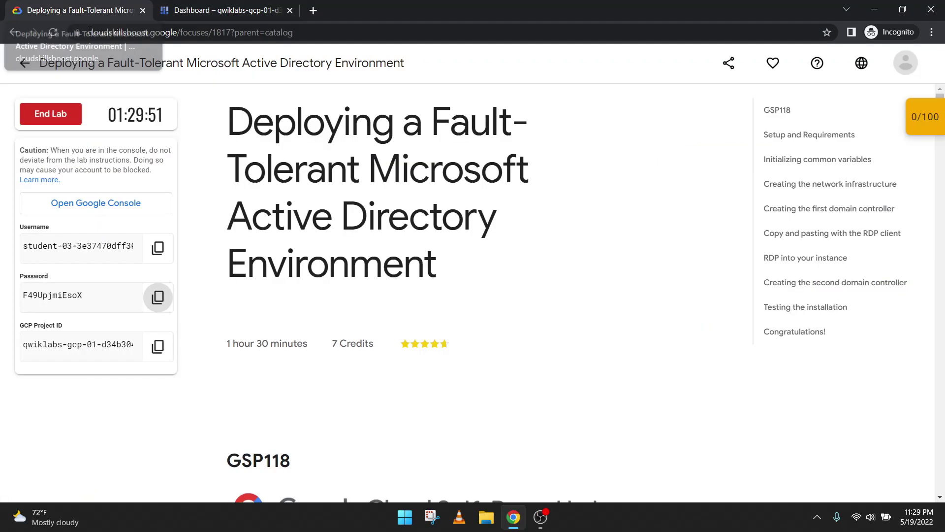
scroll(429, 205, "down", 3)
scroll(428, 205, "down", 5)
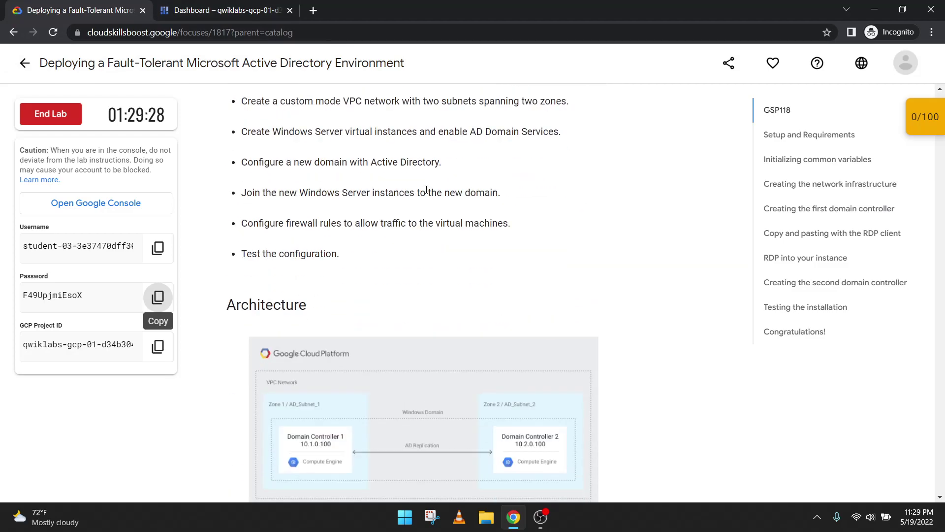
scroll(428, 205, "down", 5)
scroll(428, 205, "down", 5)
scroll(427, 194, "down", 5)
scroll(427, 194, "down", 6)
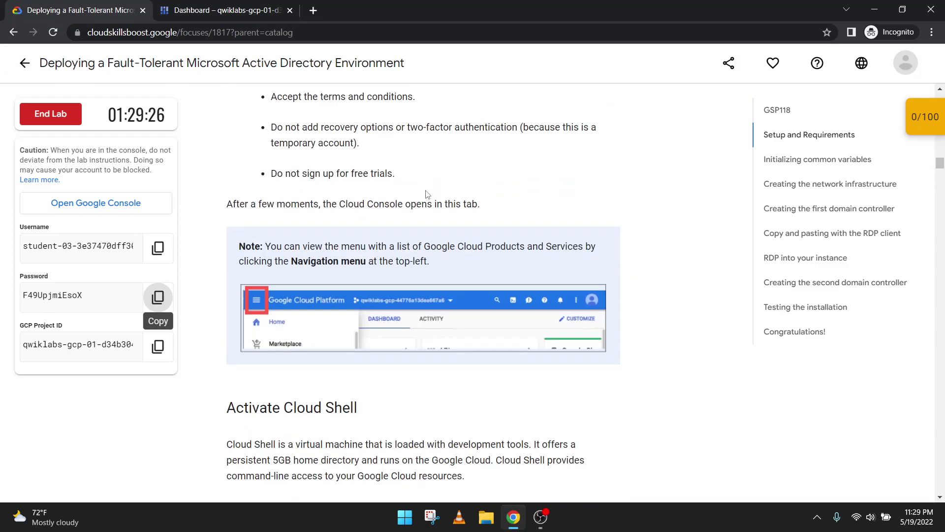
scroll(426, 194, "down", 4)
left_click(229, 9)
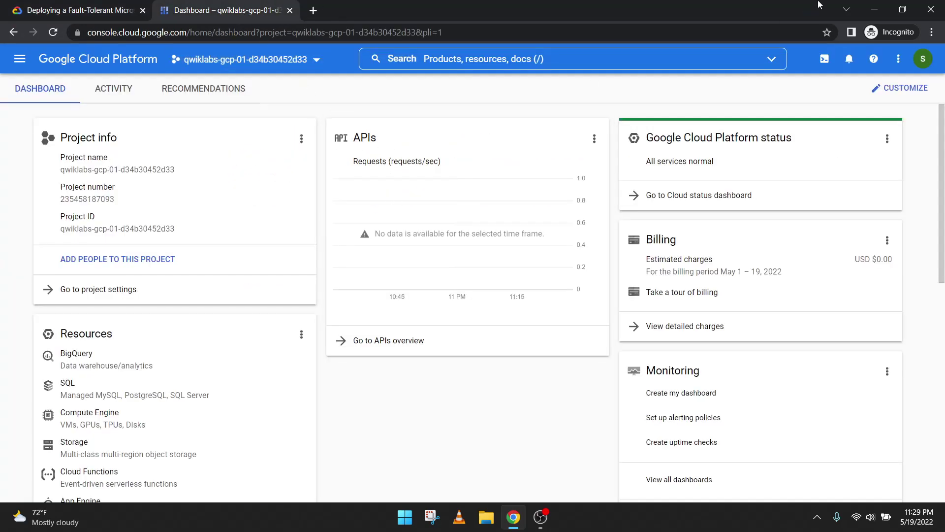
left_click(824, 58)
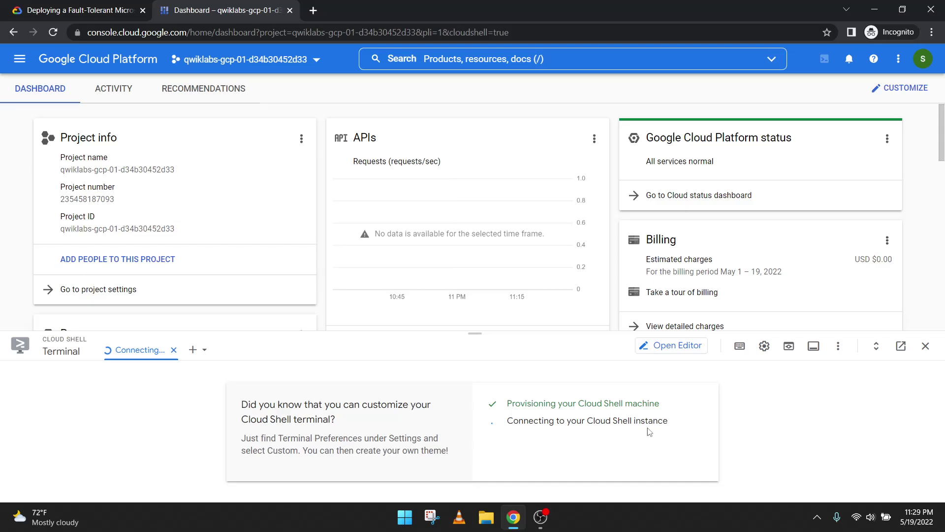
Run 'gcloud auth list' in Cloud Shell and authorize it with your credentials
left_click(79, 9)
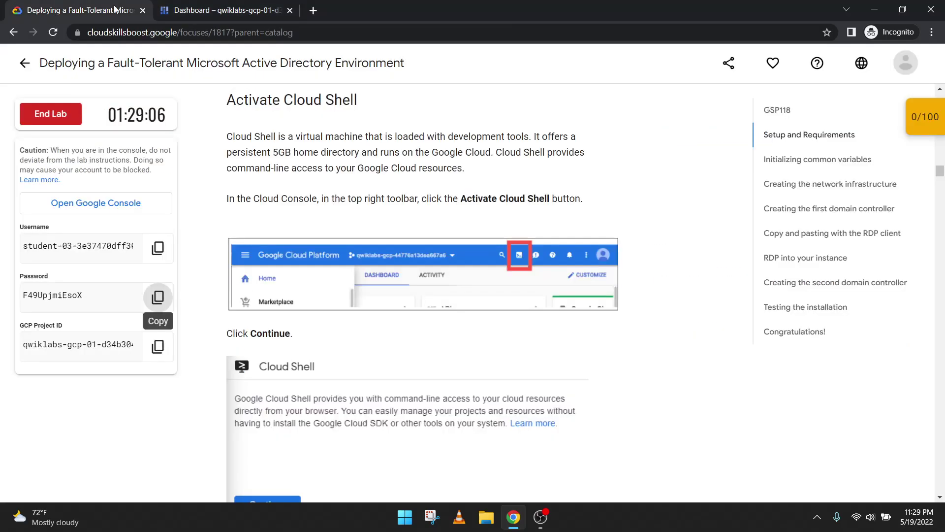
scroll(508, 319, "down", 5)
scroll(508, 319, "down", 5)
scroll(508, 319, "down", 3)
left_click(600, 275)
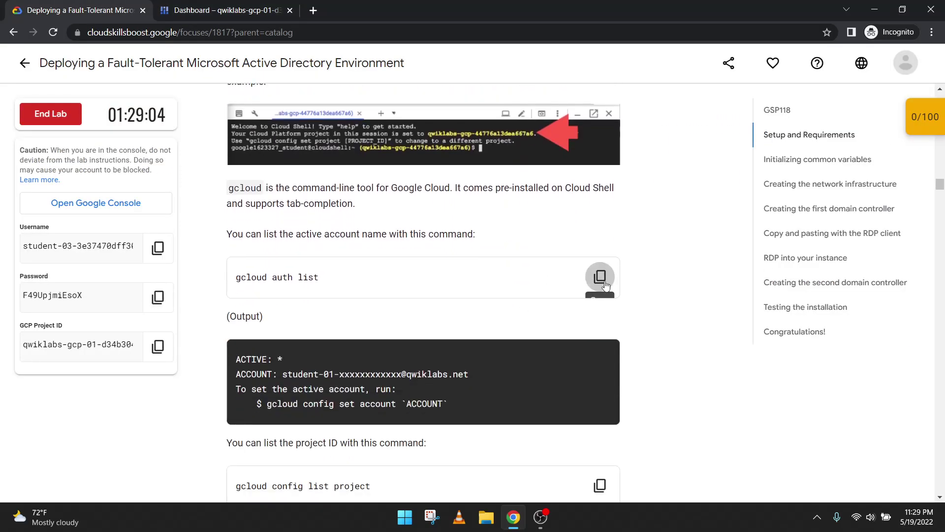
left_click(224, 10)
key("ctrl+v")
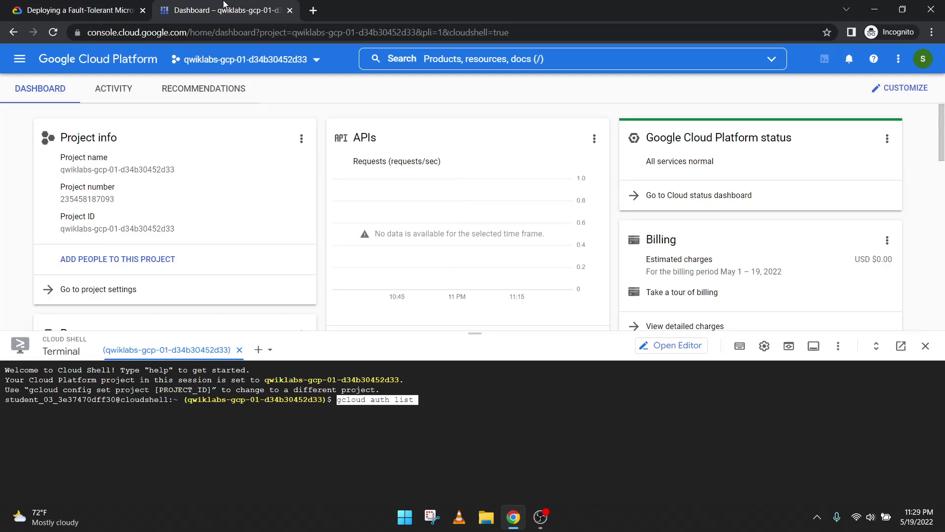
key("Return")
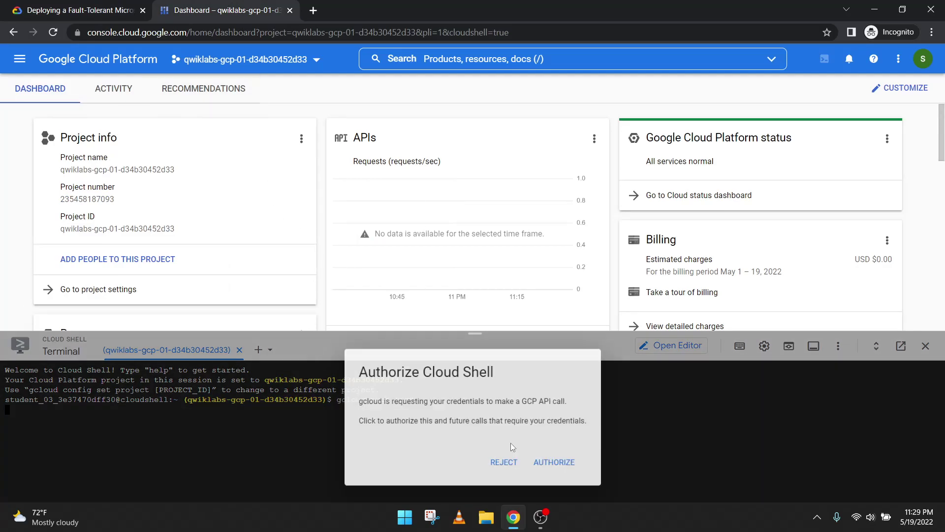
left_click(556, 465)
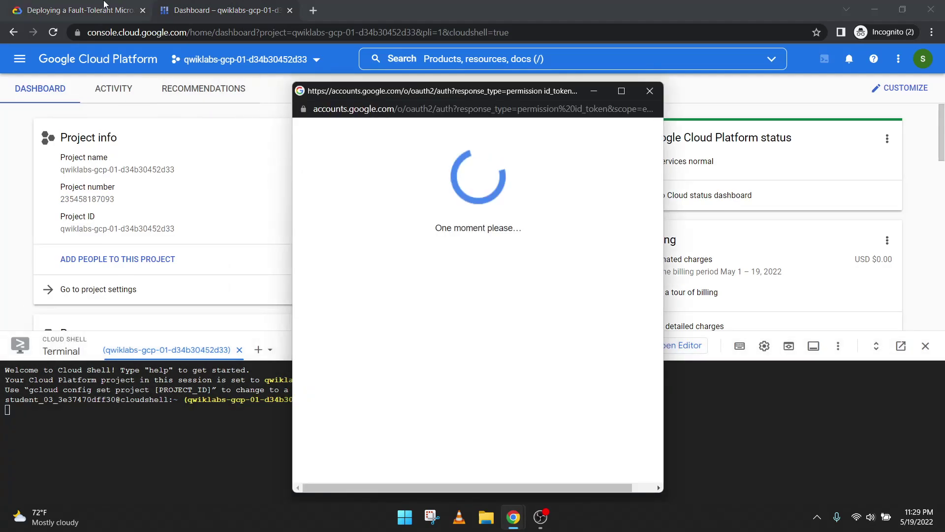
Export the lab's region, zone, VPC and project variables in Cloud Shell
left_click(79, 9)
scroll(403, 179, "down", 5)
scroll(403, 179, "down", 3)
scroll(404, 182, "down", 4)
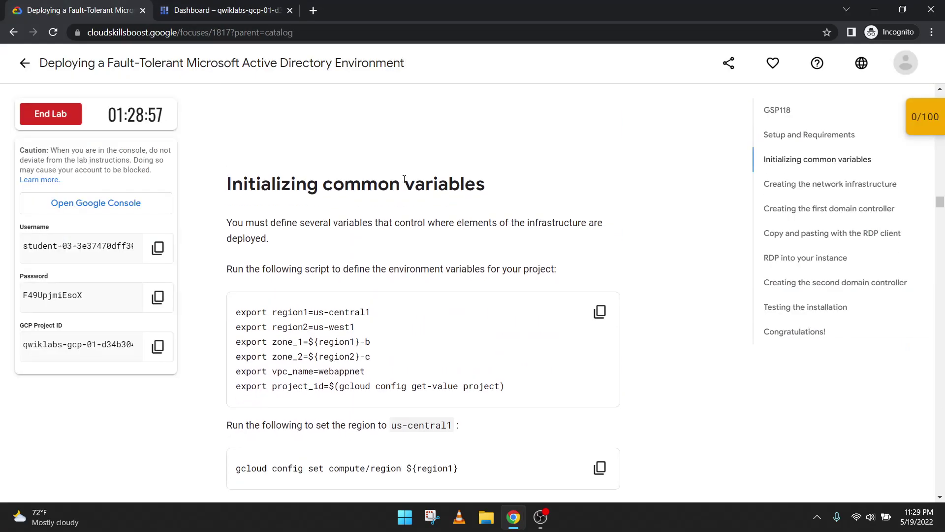
scroll(403, 181, "up", 5)
scroll(402, 181, "down", 4)
scroll(403, 193, "down", 3)
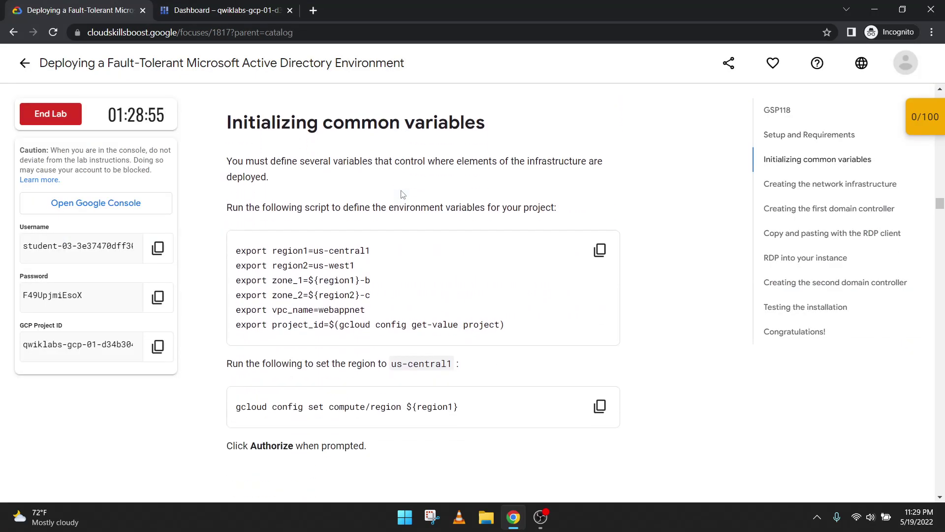
left_click(599, 250)
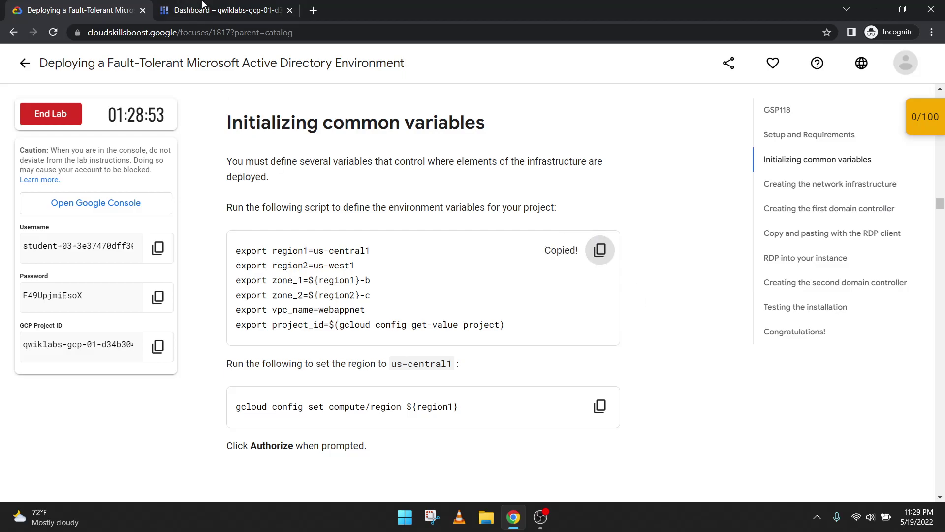
left_click(222, 9)
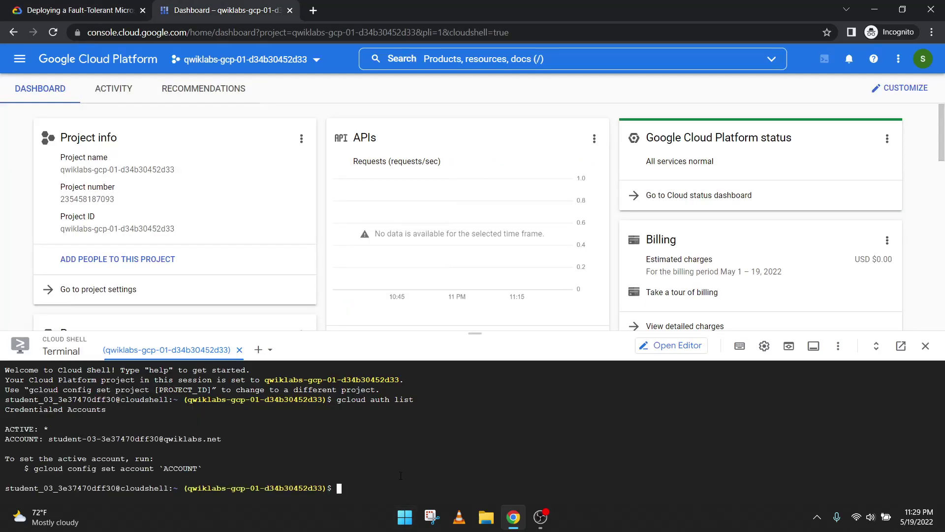
key("ctrl+v")
key("Return")
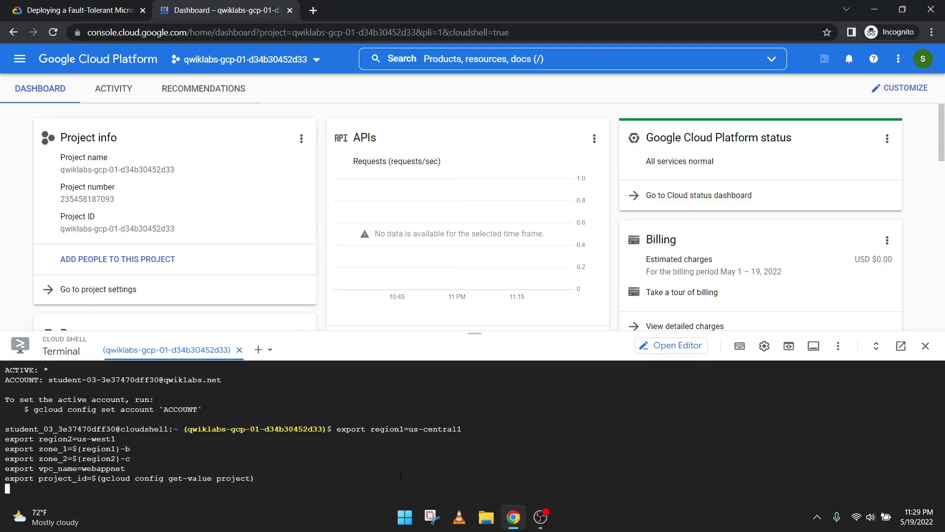
Set the default compute region to us-central1
left_click(79, 10)
scroll(445, 323, "down", 1)
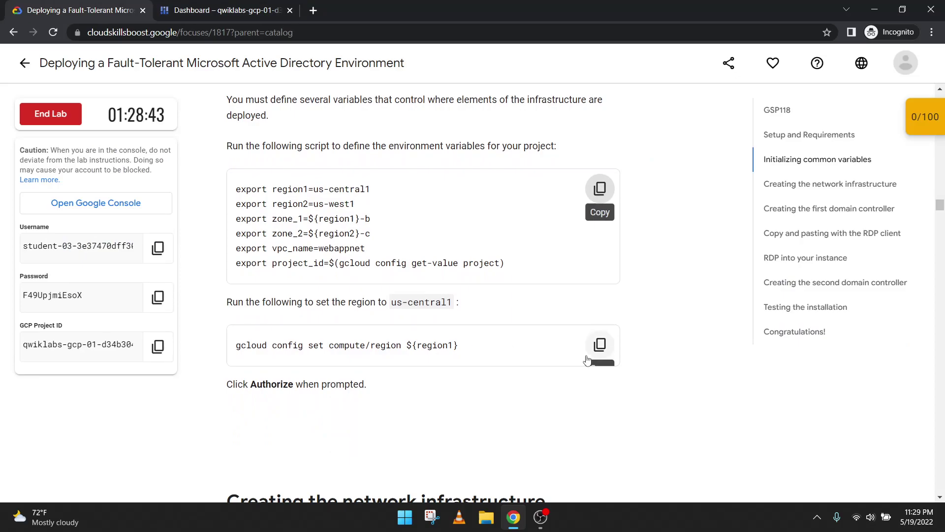
left_click(599, 344)
left_click(225, 10)
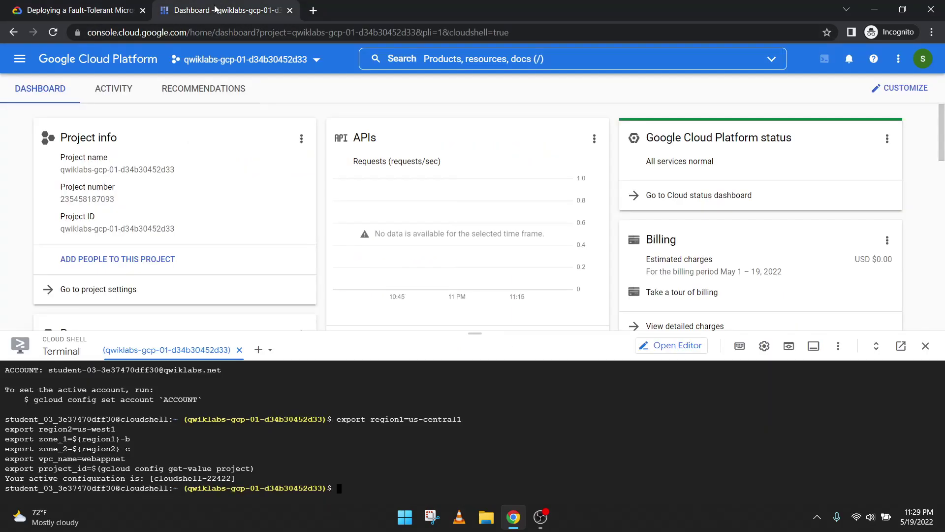
key("ctrl+v")
key("Return")
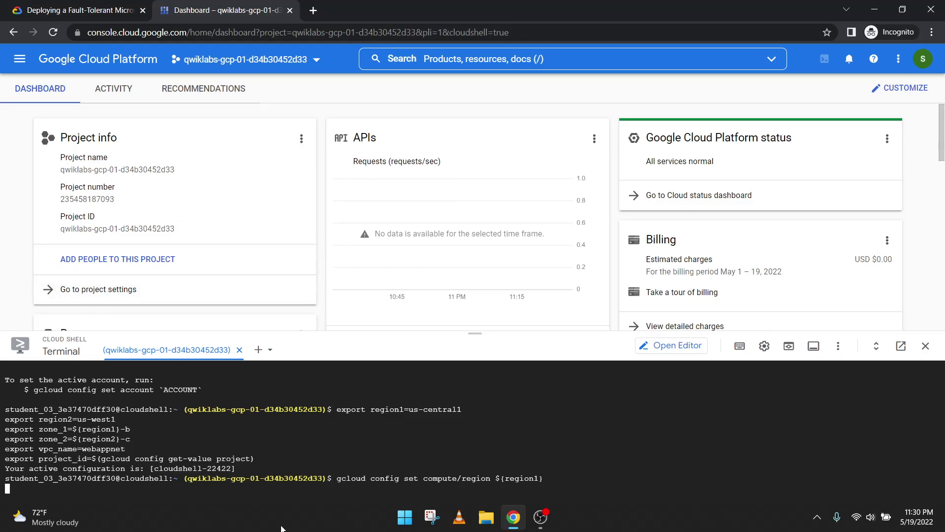
left_click(78, 10)
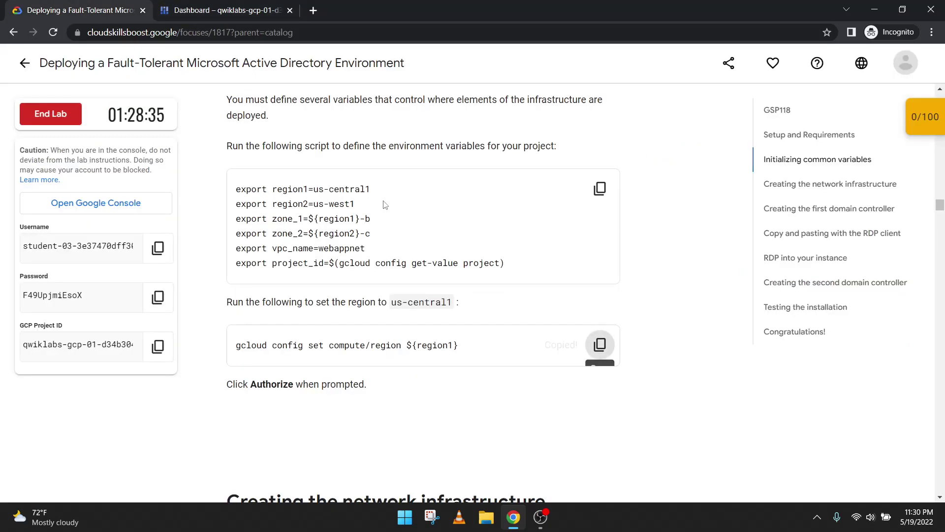
scroll(384, 205, "down", 3)
scroll(508, 306, "down", 3)
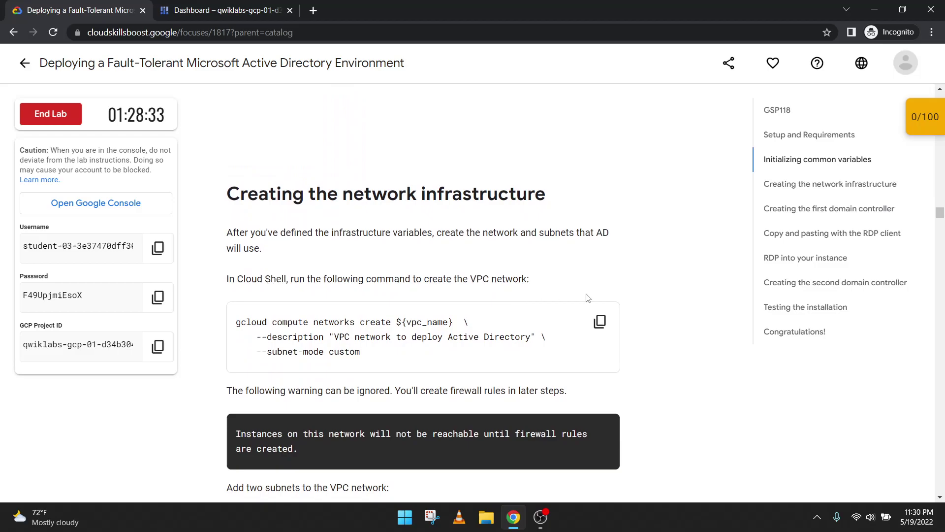
Create the webappnet VPC network and check the result
left_click(599, 322)
left_click(222, 9)
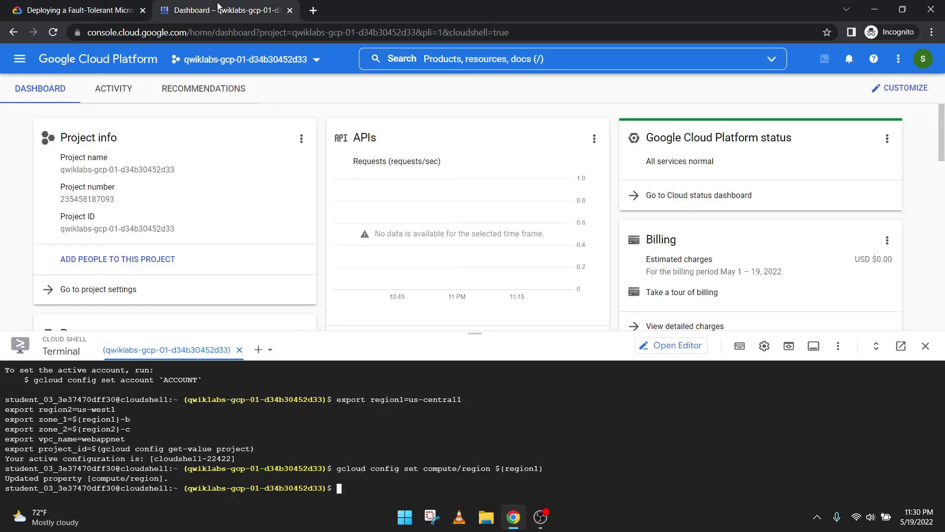
key("ctrl+v")
key("Return")
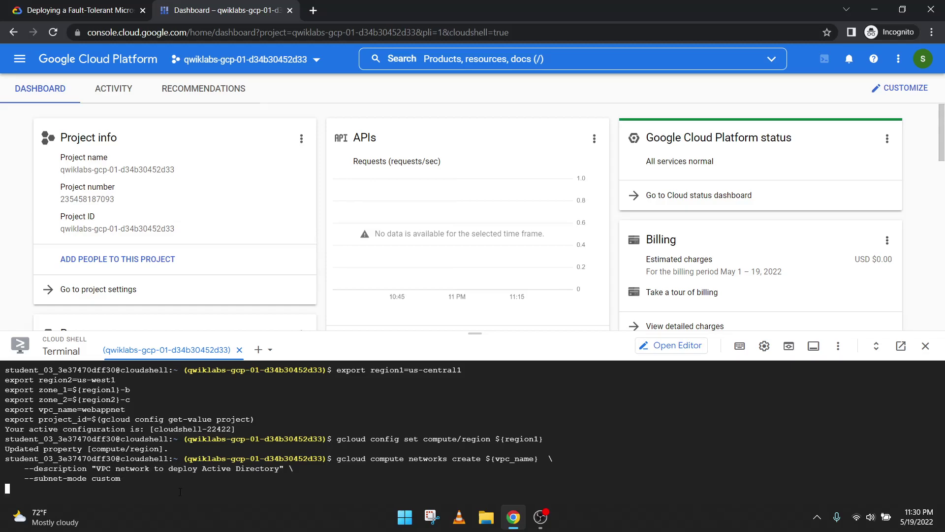
left_click(78, 9)
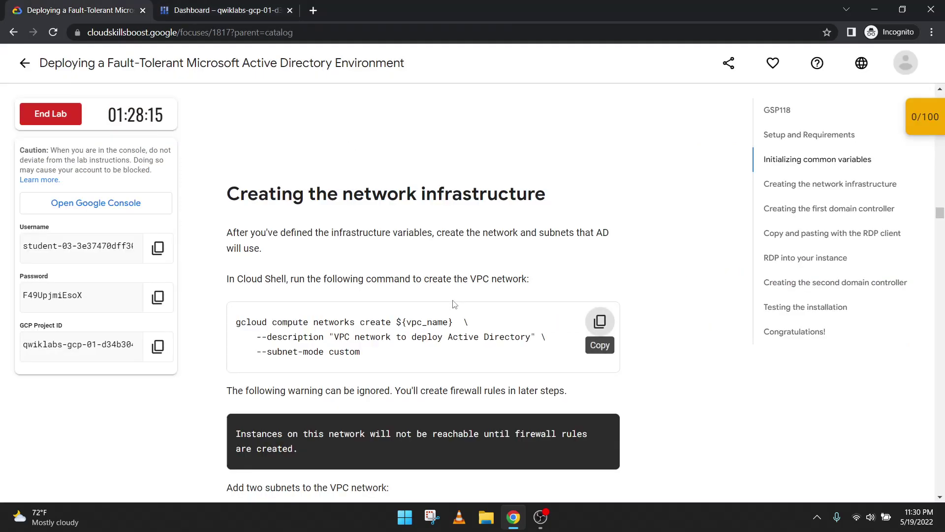
scroll(454, 303, "down", 3)
left_click(226, 9)
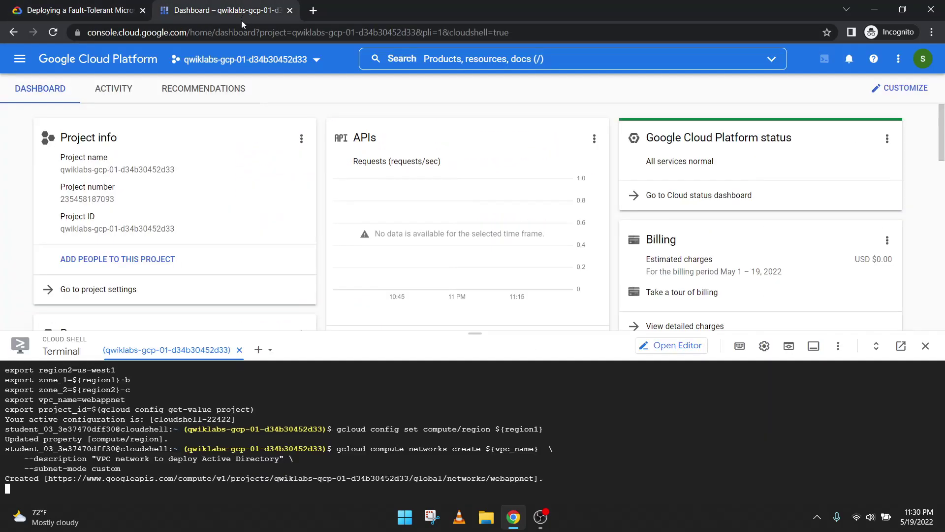
Create subnet private-ad-zone-1 in us-central1
left_click(79, 9)
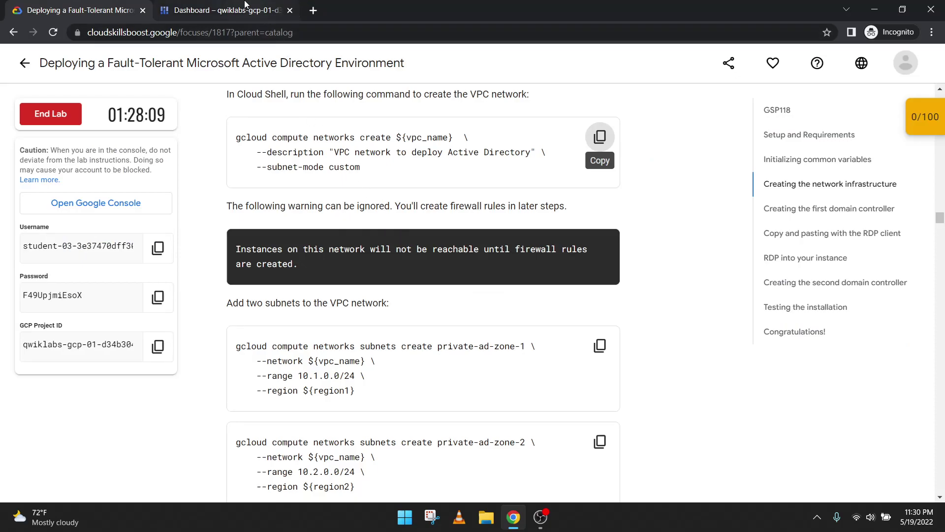
scroll(519, 340, "down", 1)
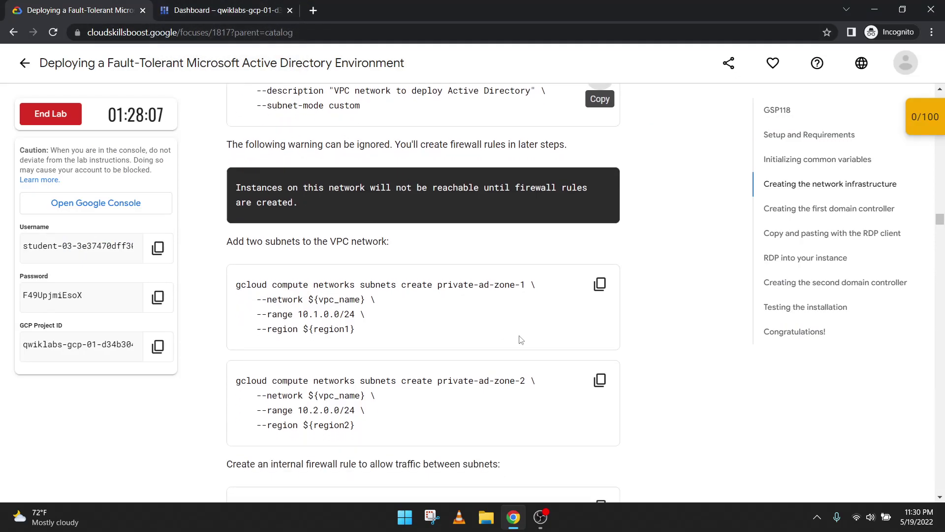
left_click(599, 285)
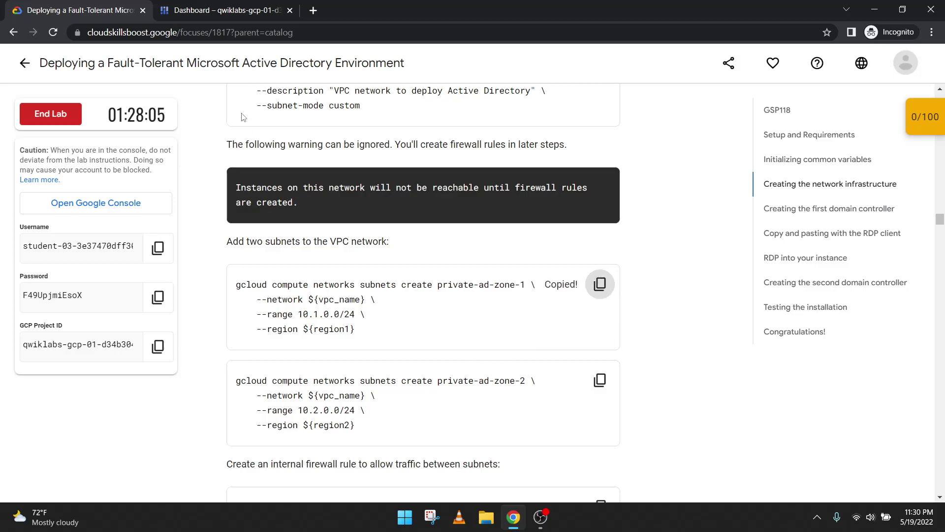
left_click(194, 7)
key("ctrl+v")
key("Return")
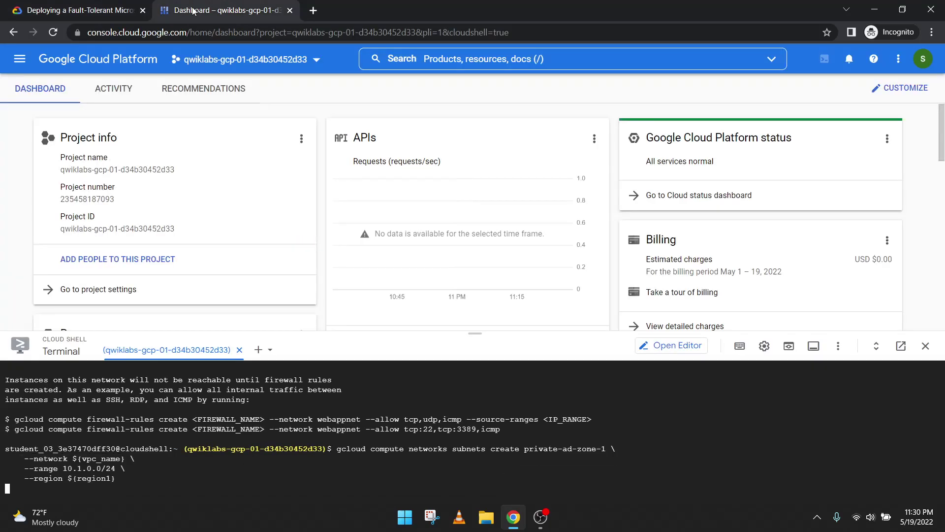
Create subnet private-ad-zone-2 in us-west1 and confirm it was created
left_click(79, 9)
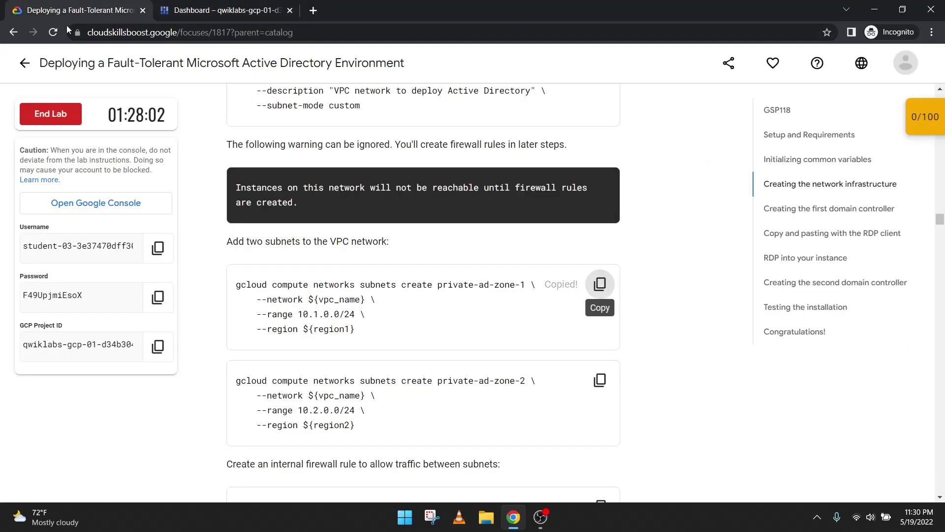
left_click(600, 380)
left_click(226, 9)
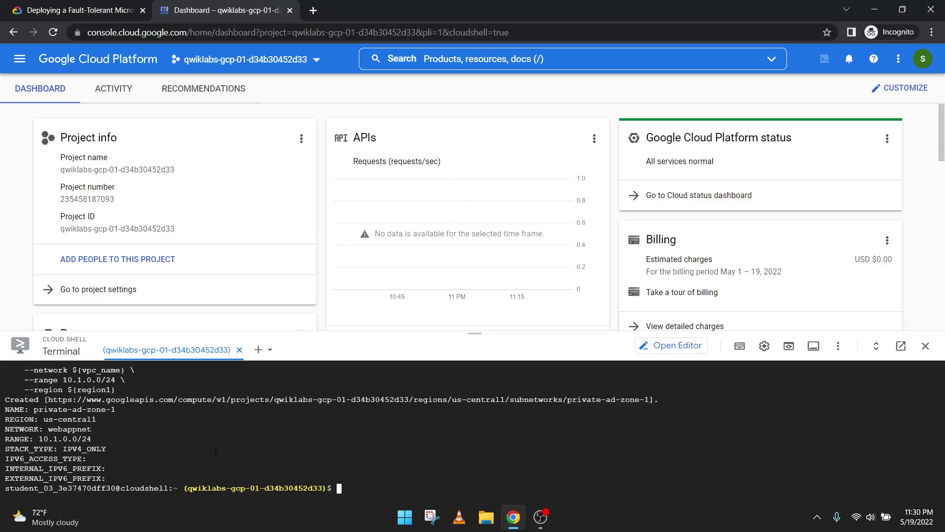
key("ctrl+v")
key("Return")
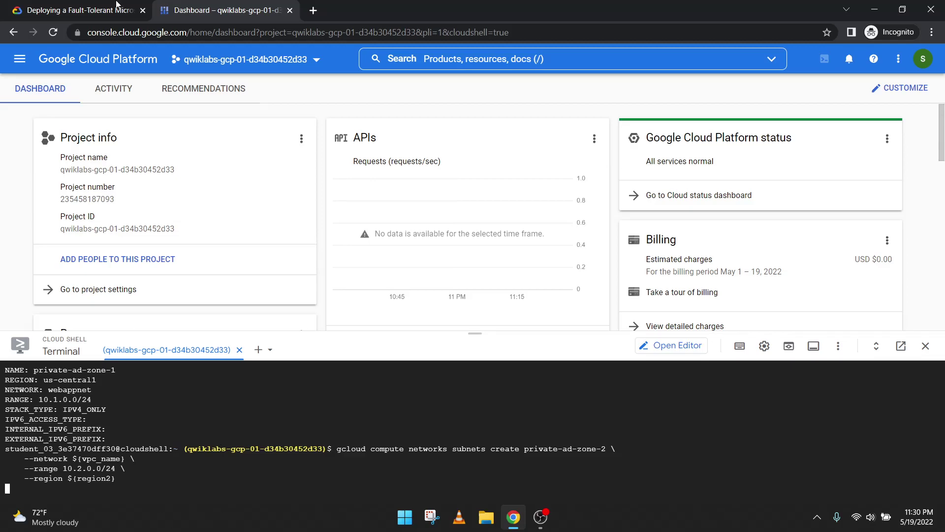
left_click(80, 9)
scroll(352, 284, "down", 3)
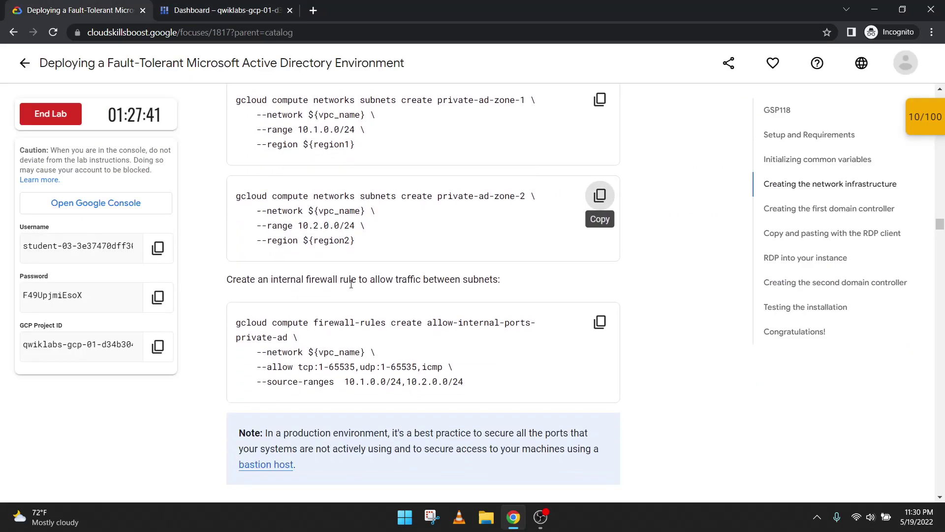
scroll(351, 285, "up", 2)
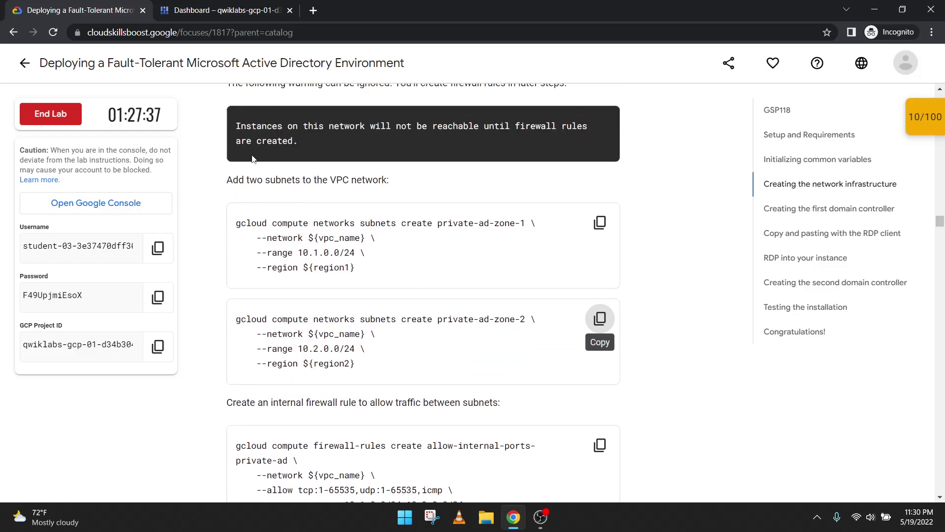
left_click(221, 10)
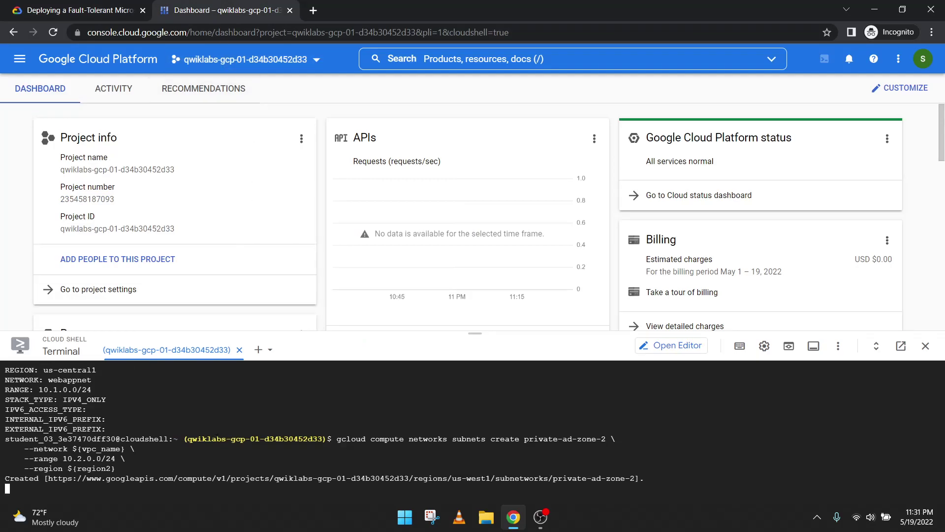
left_click(78, 9)
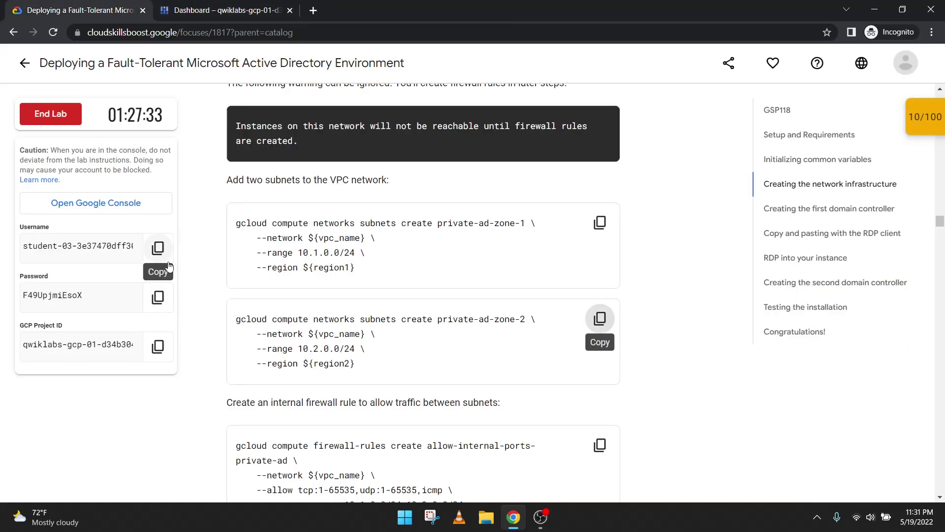
scroll(358, 340, "down", 2)
scroll(357, 340, "down", 1)
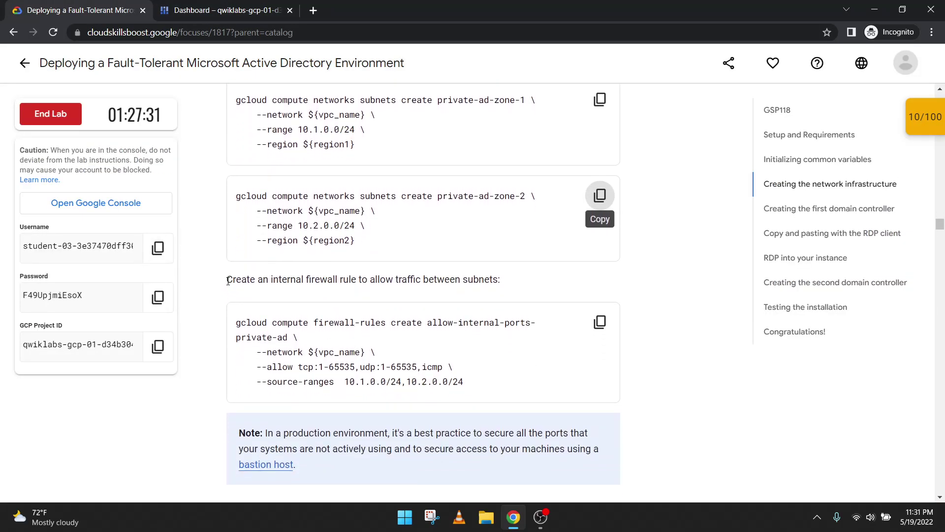
left_click_drag(227, 279, 499, 278)
Add firewall rule allow-internal-ports-private-ad allowing all traffic between the subnets
left_click(494, 284)
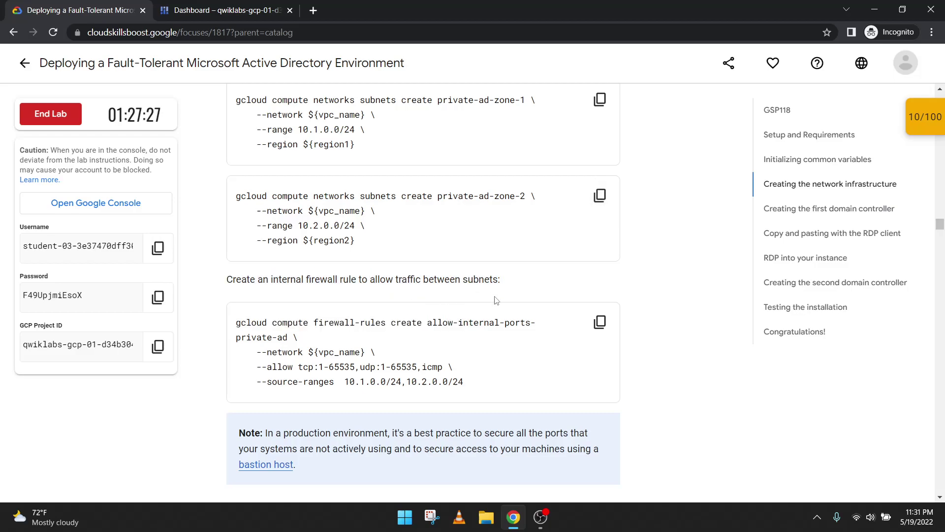
scroll(493, 296, "down", 1)
left_click(600, 261)
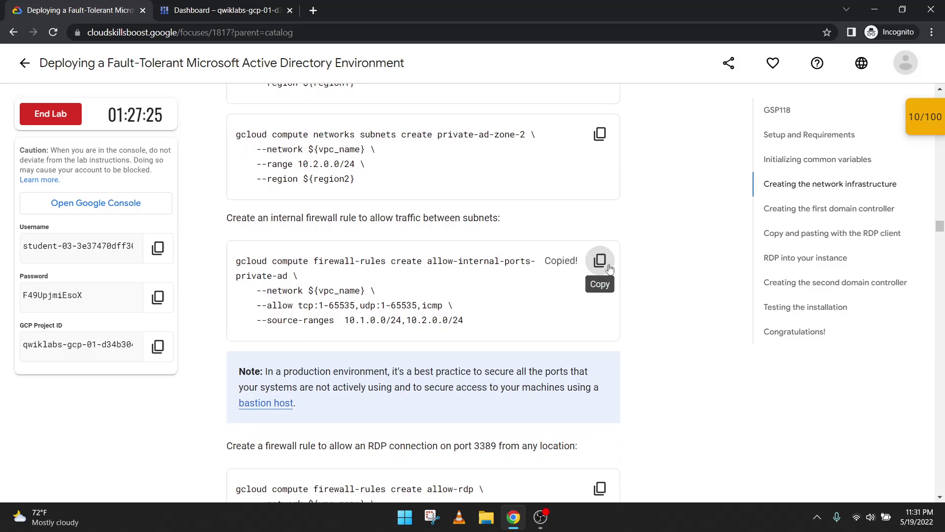
left_click(214, 9)
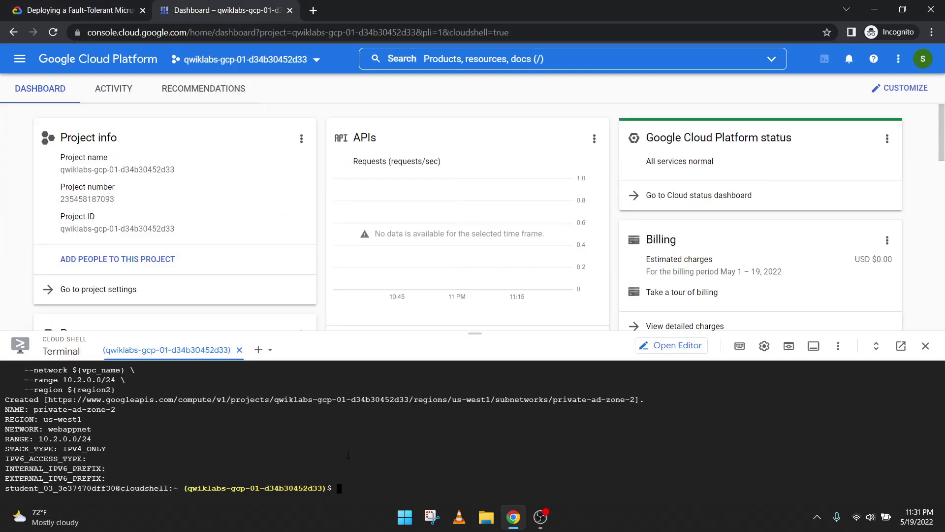
key("ctrl+v")
key("Return")
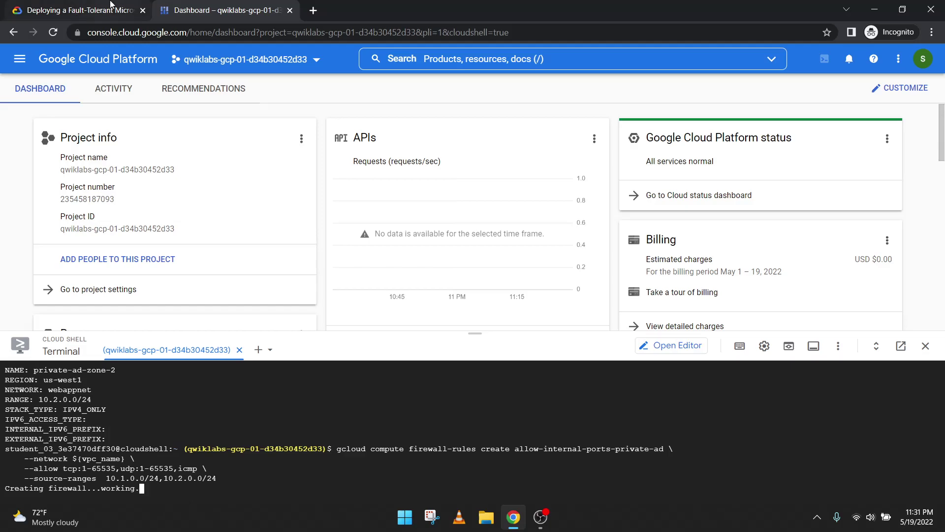
left_click(80, 9)
left_click(226, 9)
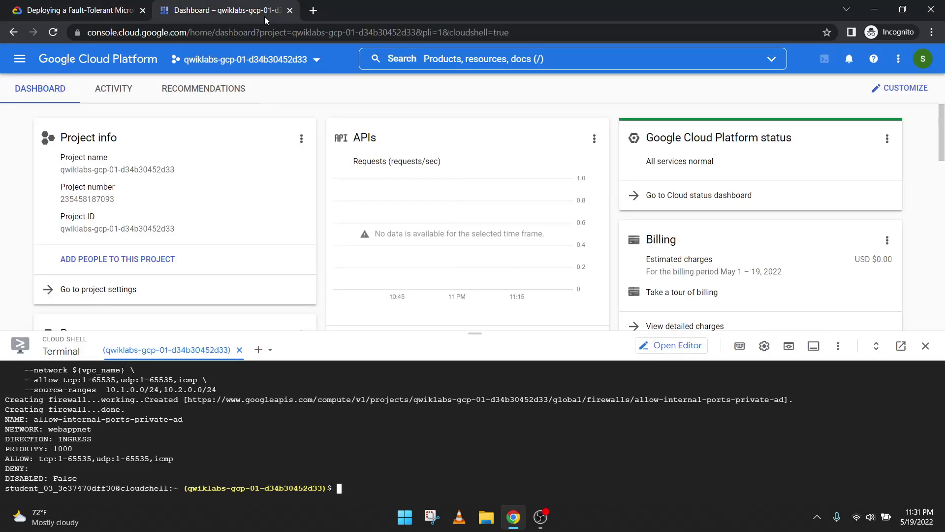
Add firewall rule allow-rdp opening port 3389 from anywhere
left_click(80, 10)
scroll(355, 241, "down", 3)
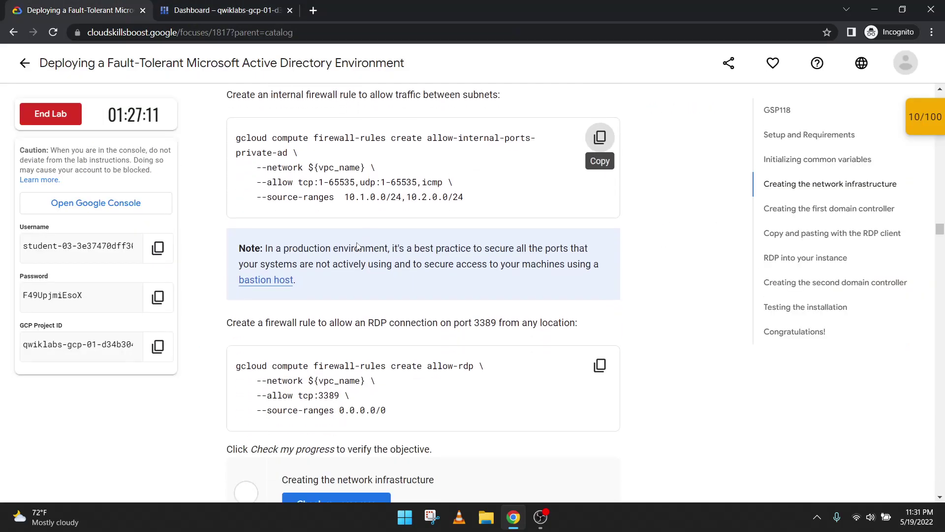
left_click(600, 303)
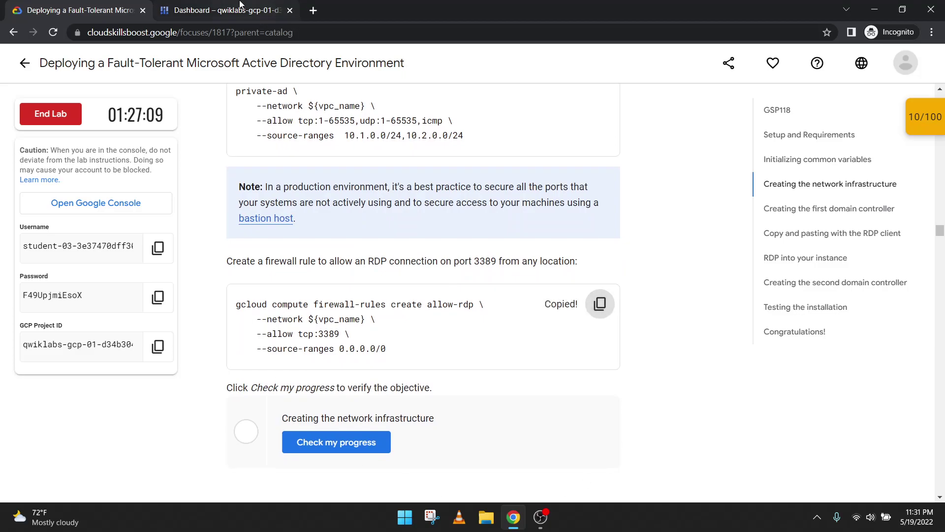
left_click(226, 9)
key("ctrl+v")
key("Return")
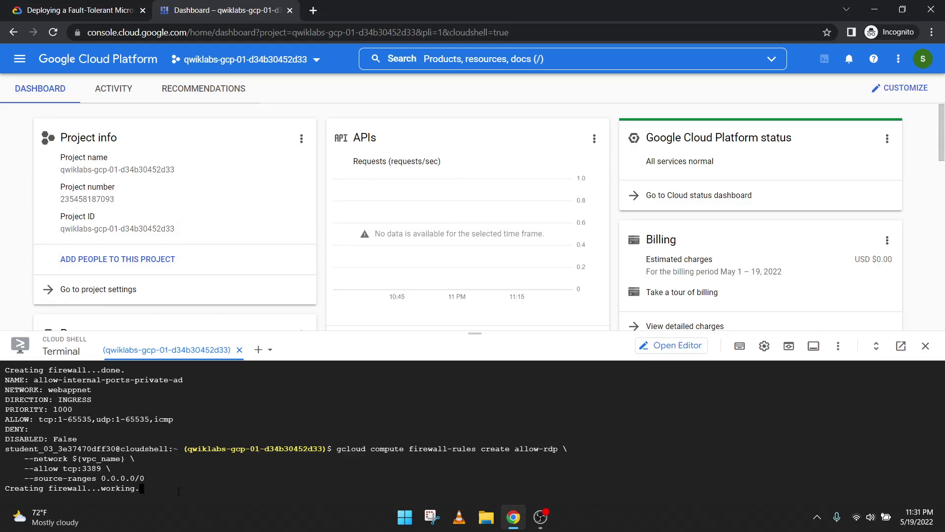
Verify the network objective, then create the ad-dc1 VM at 10.1.0.100
left_click(68, 9)
left_click(336, 441)
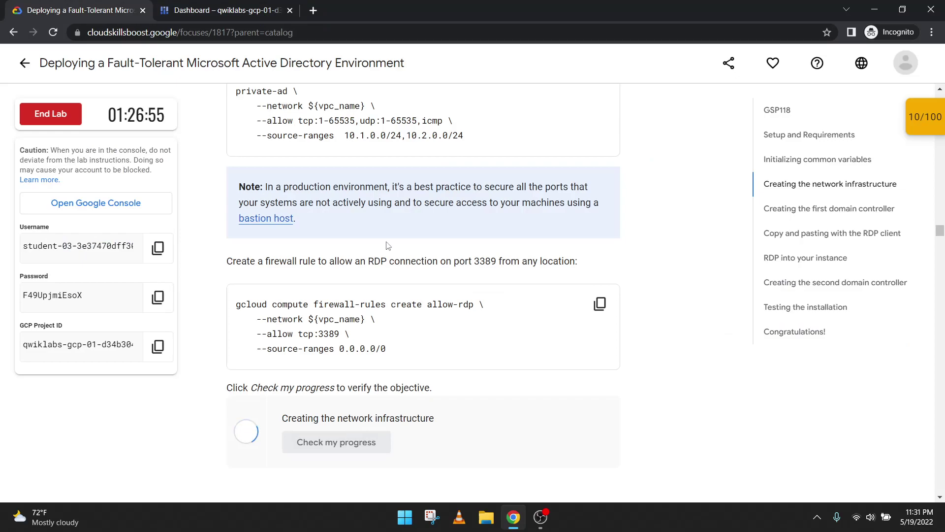
scroll(389, 242, "down", 5)
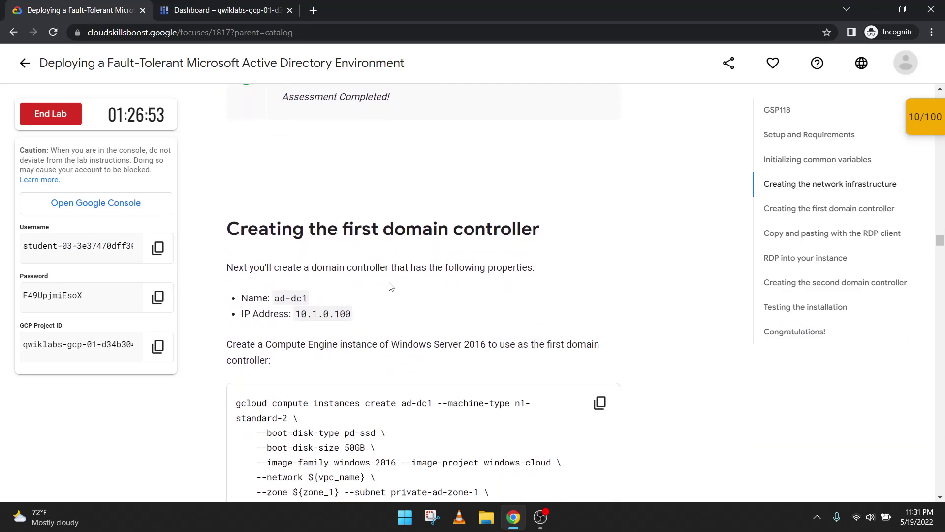
scroll(388, 282, "down", 3)
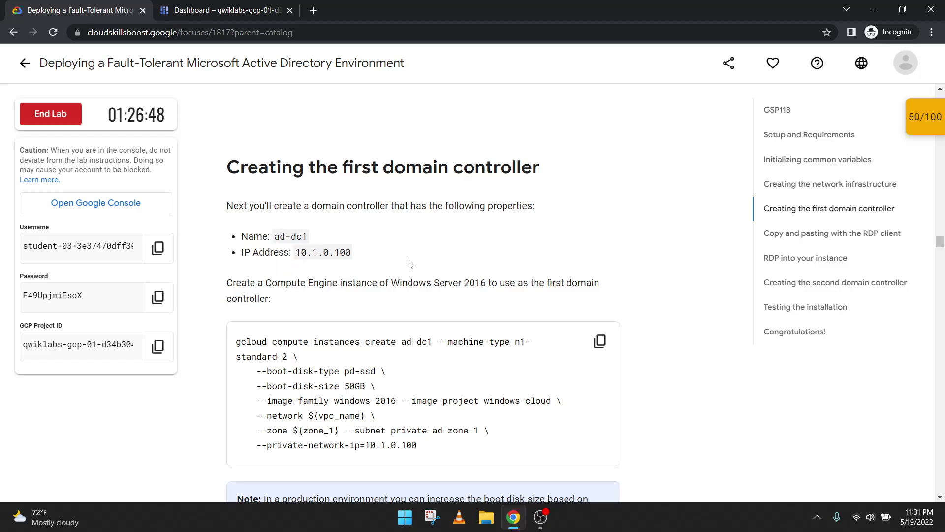
scroll(462, 269, "down", 1)
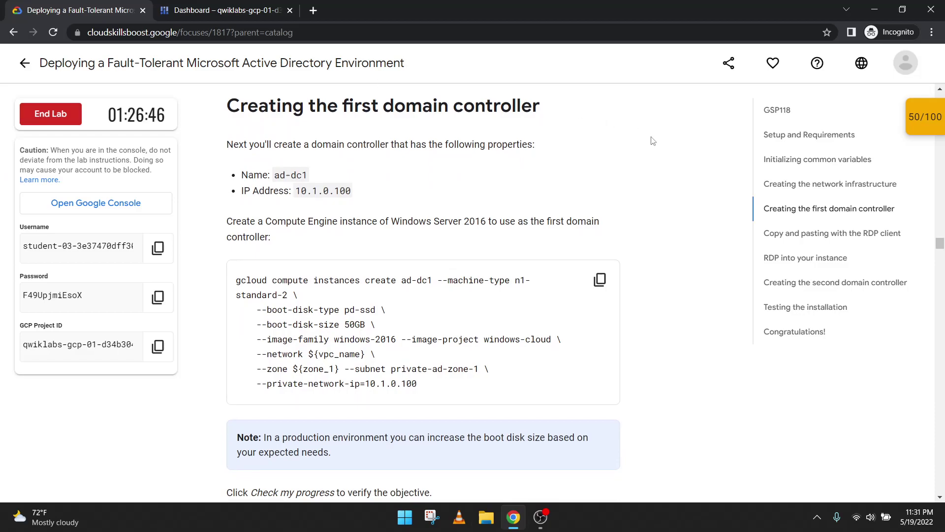
left_click(600, 280)
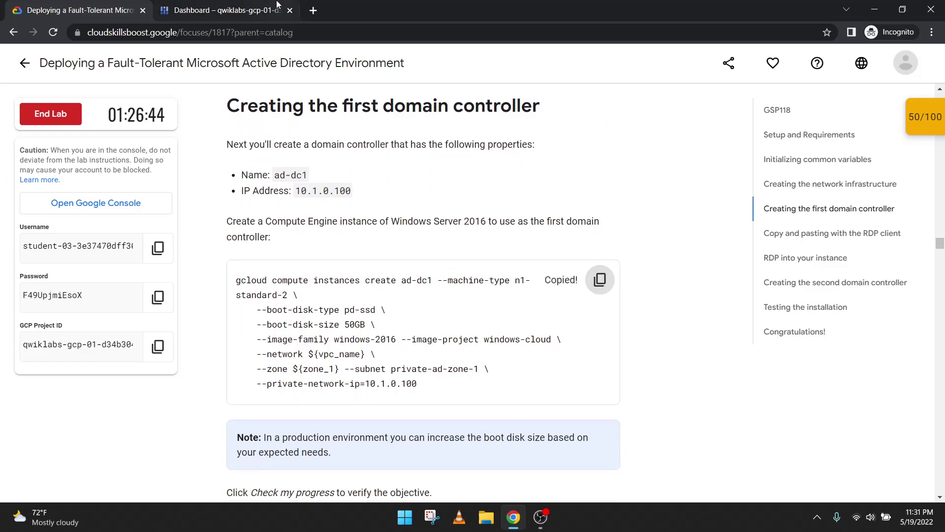
left_click(254, 9)
key("ctrl+v")
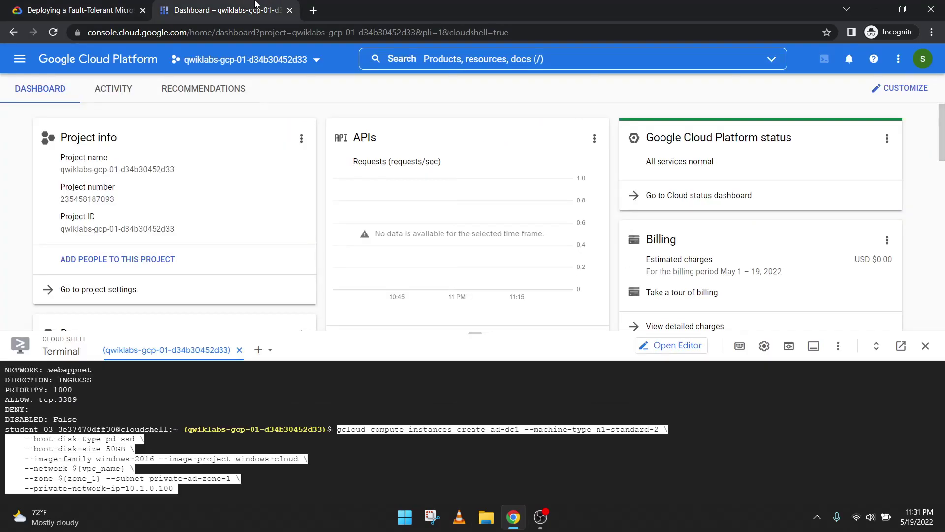
key("Return")
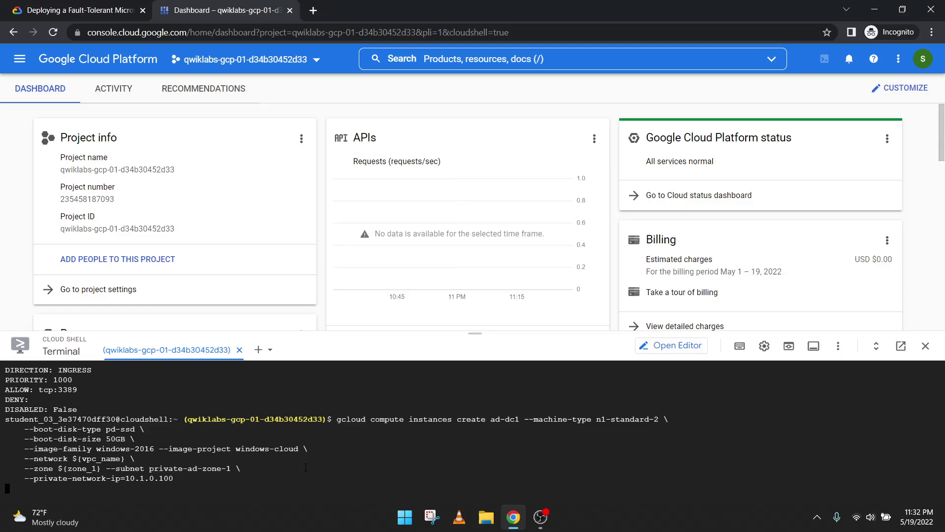
Review the ad-dc1 creation output and pass its progress check for 75/100
left_click(59, 9)
scroll(550, 221, "down", 2)
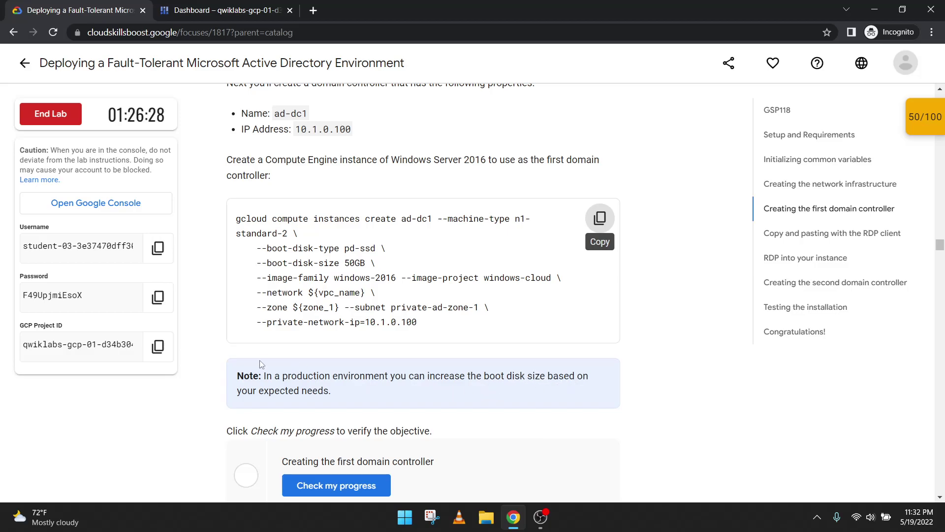
left_click(225, 9)
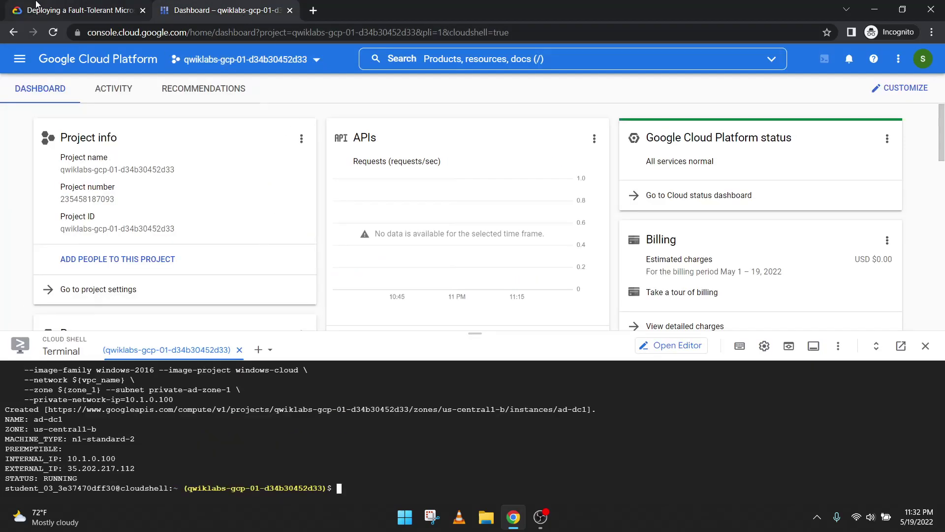
left_click(74, 10)
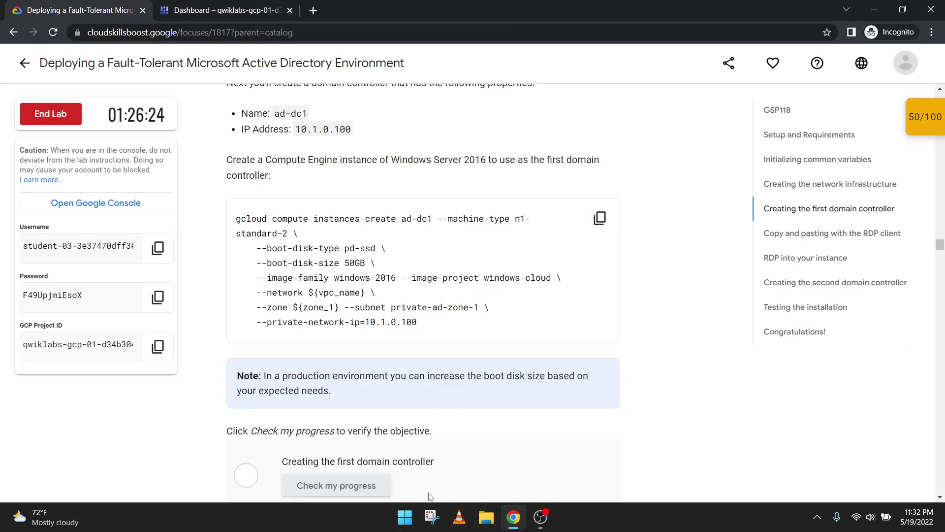
left_click(336, 486)
scroll(317, 295, "down", 3)
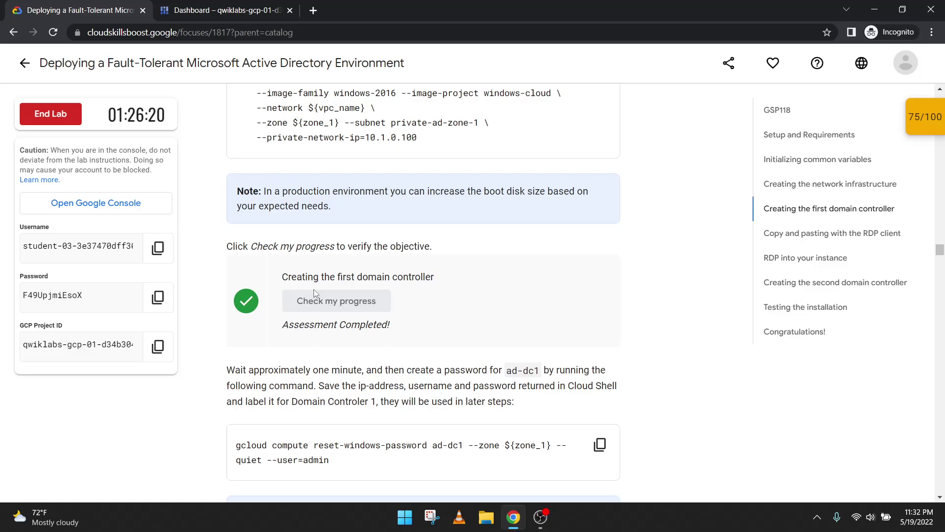
scroll(314, 288, "down", 1)
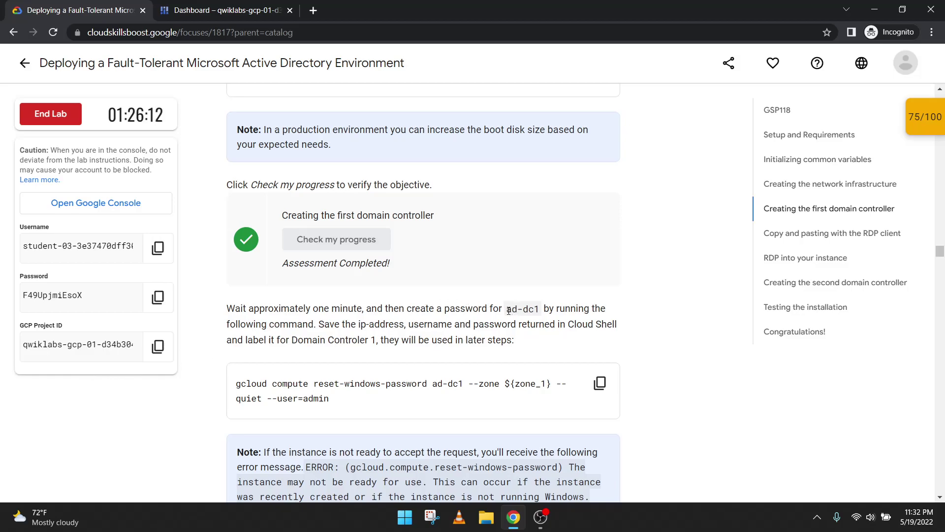
left_click_drag(307, 308, 365, 308)
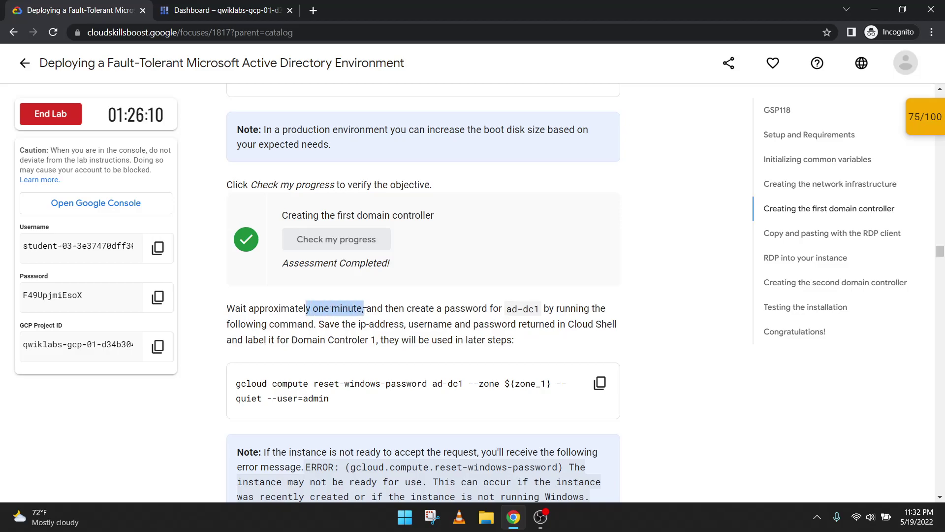
left_click_drag(146, 117, 108, 115)
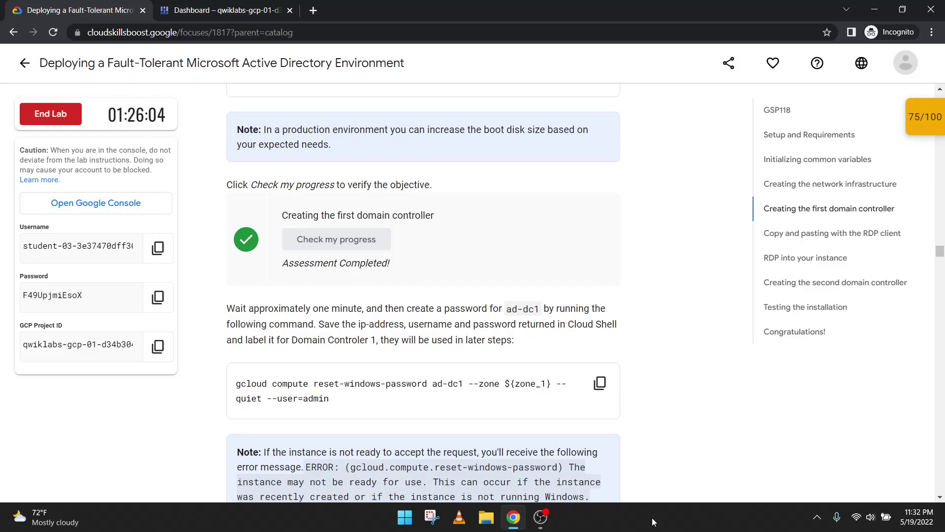
left_click(541, 516)
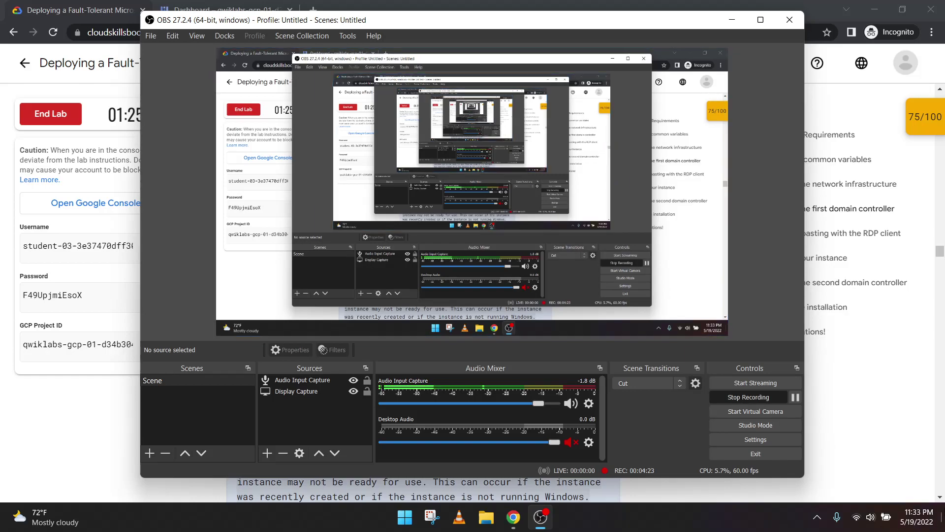
left_click(855, 435)
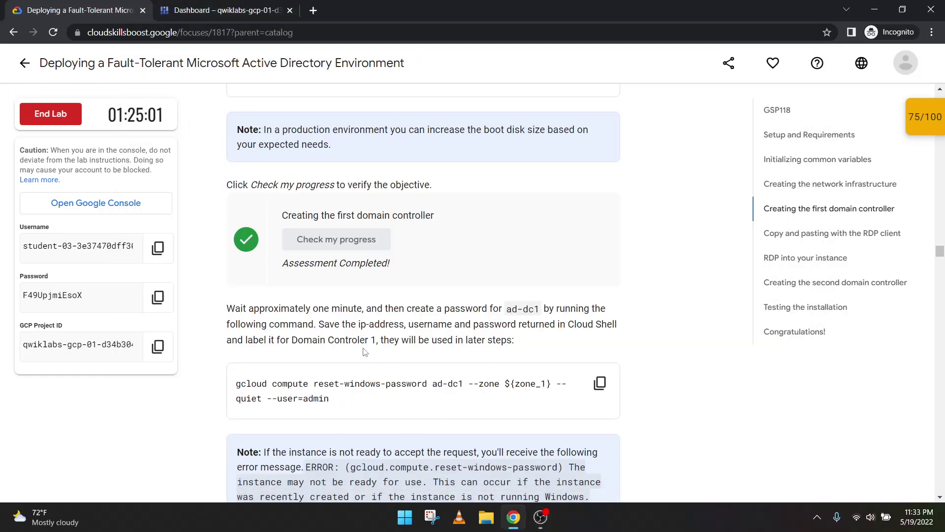
scroll(329, 321, "down", 2)
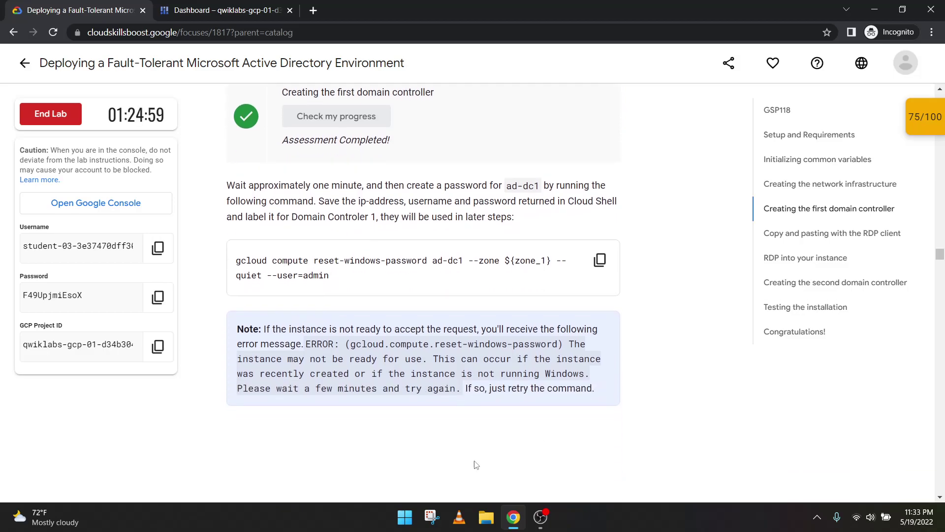
Reset ad-dc1's Windows password and note the username, password and IP 35.202.217.112
left_click(600, 259)
left_click(225, 10)
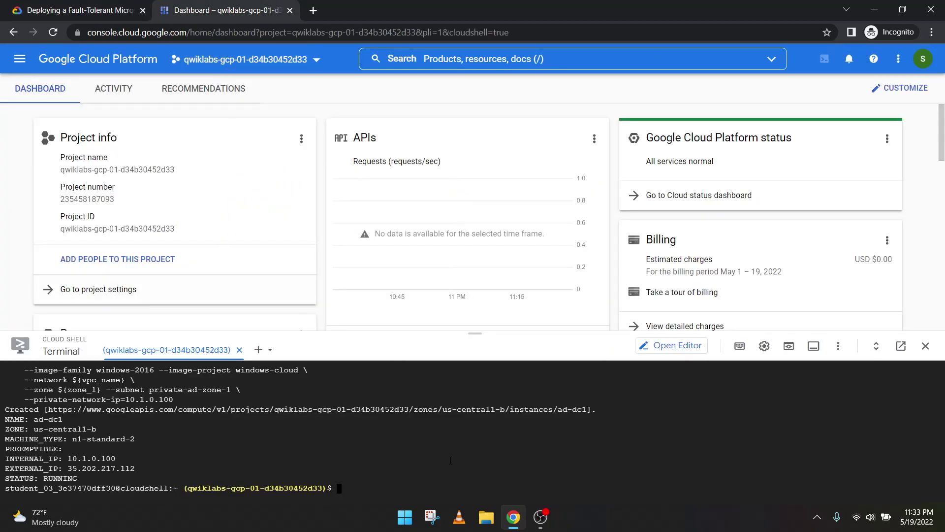
key("ctrl+v")
key("Return")
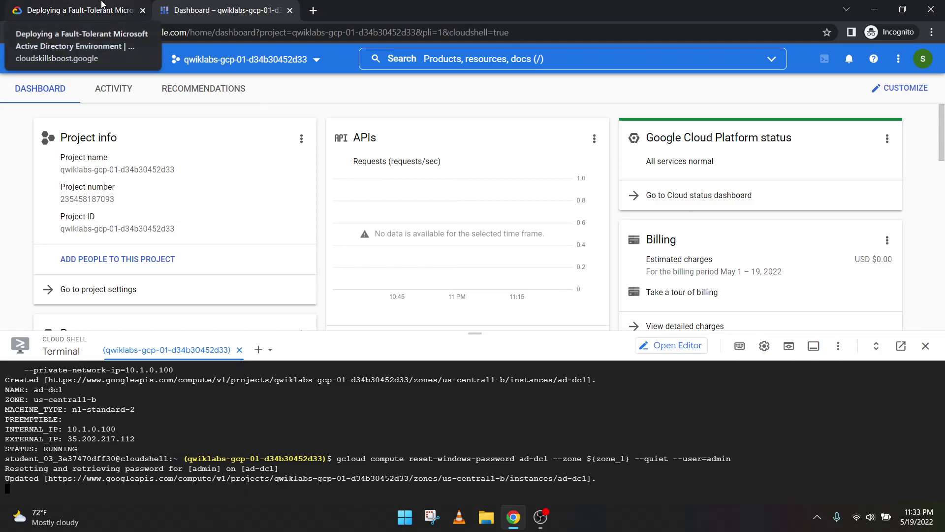
left_click(80, 10)
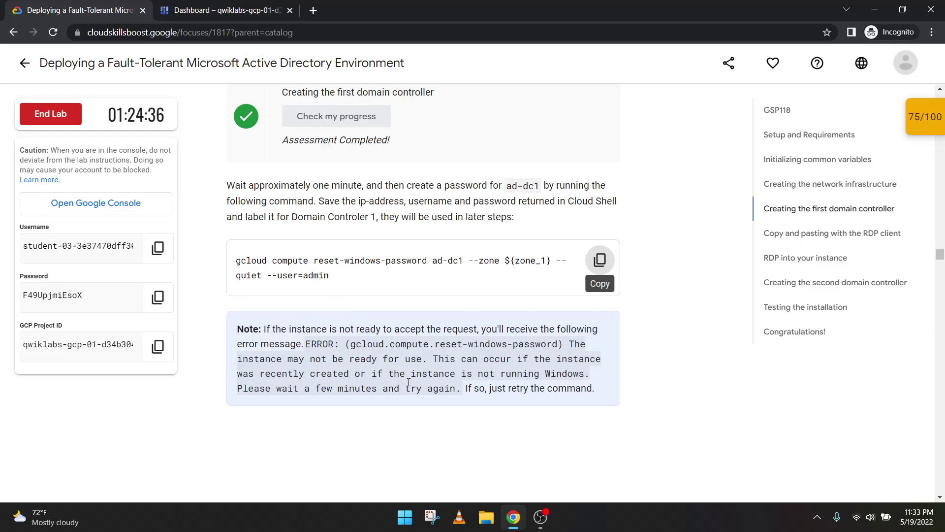
left_click(226, 9)
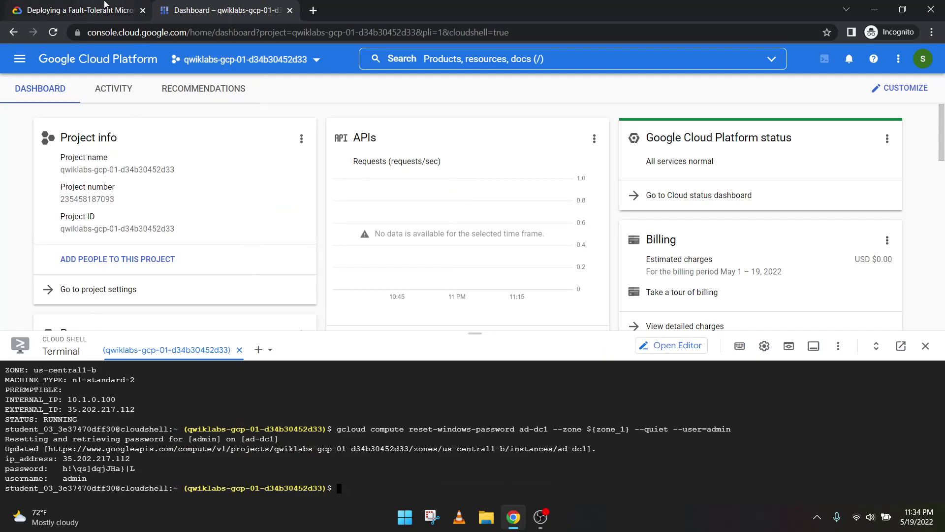
left_click(78, 10)
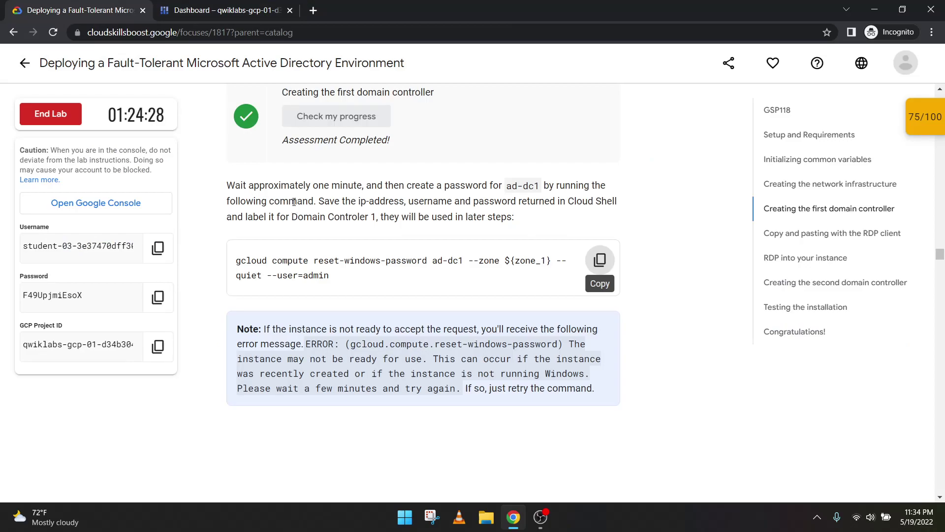
Highlight and then clear the one-minute wait note before the ad-dc2 section
left_click_drag(364, 184, 242, 184)
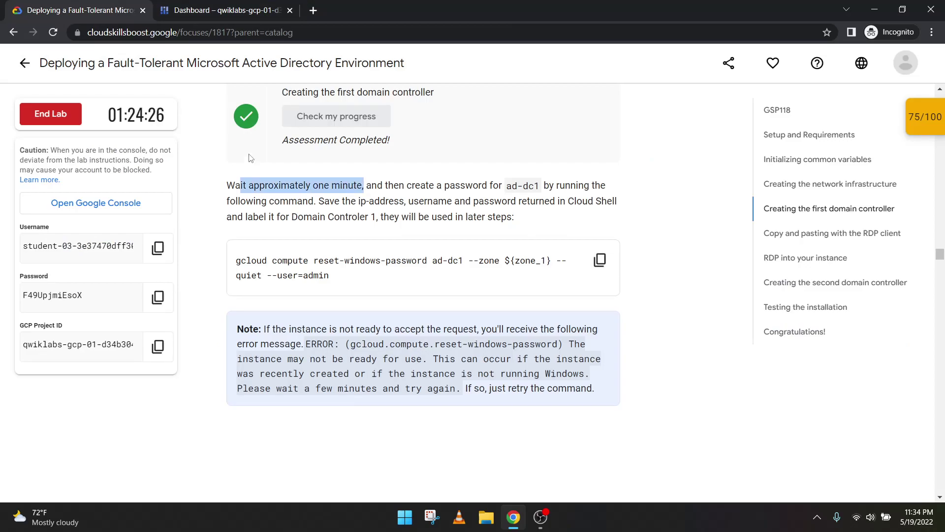
left_click(415, 291)
scroll(415, 290, "down", 3)
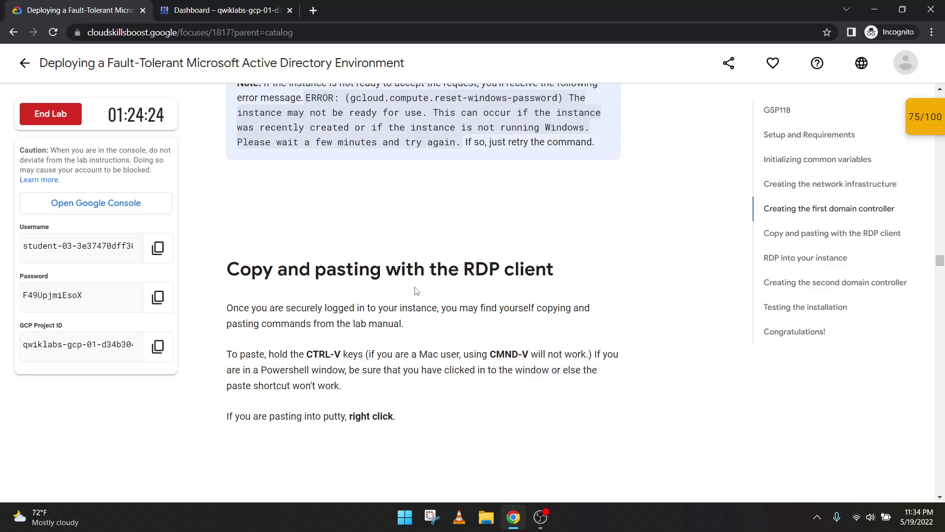
scroll(415, 290, "down", 1)
scroll(307, 281, "down", 1)
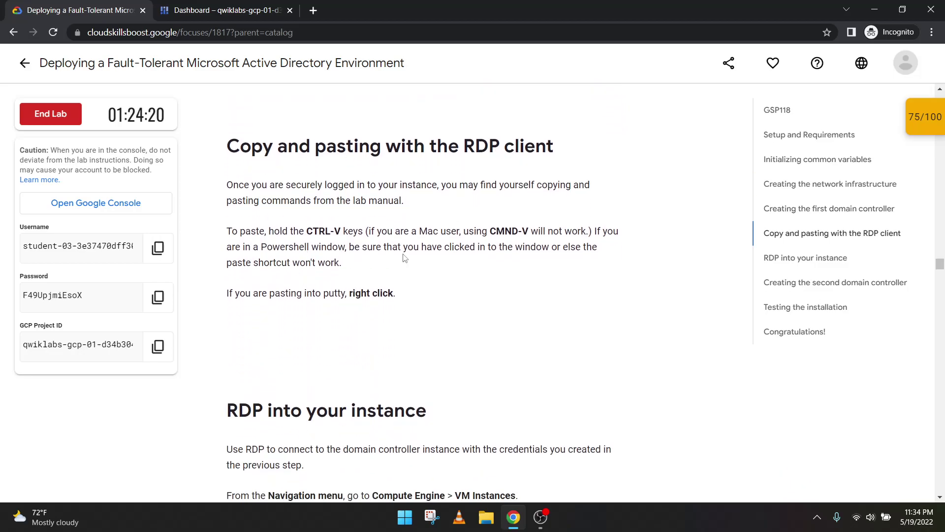
scroll(404, 258, "down", 1)
scroll(380, 260, "down", 3)
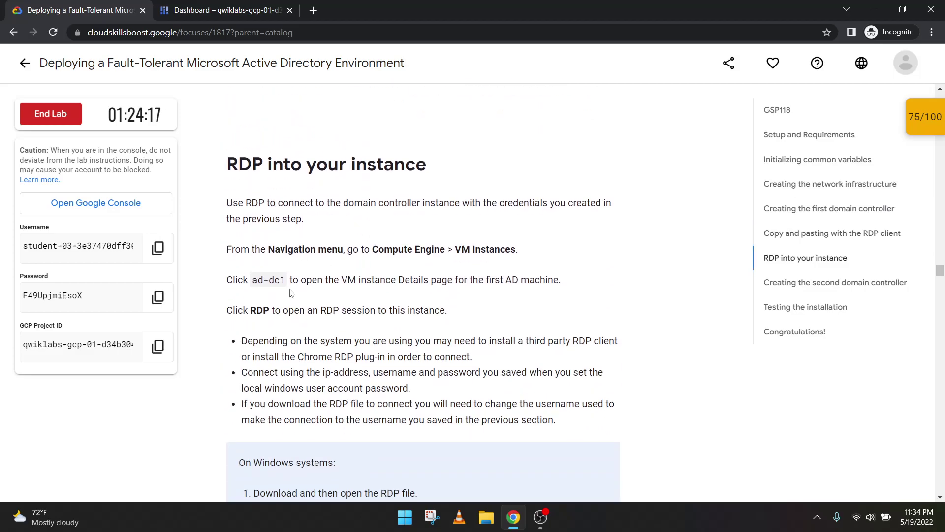
scroll(291, 292, "down", 2)
scroll(290, 293, "down", 2)
scroll(290, 292, "down", 1)
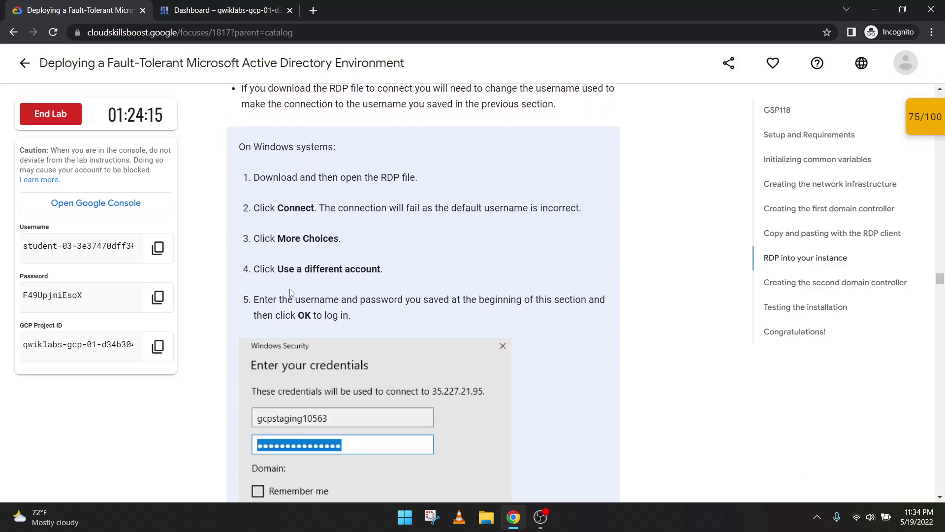
scroll(291, 293, "down", 3)
scroll(290, 292, "down", 6)
scroll(291, 292, "down", 2)
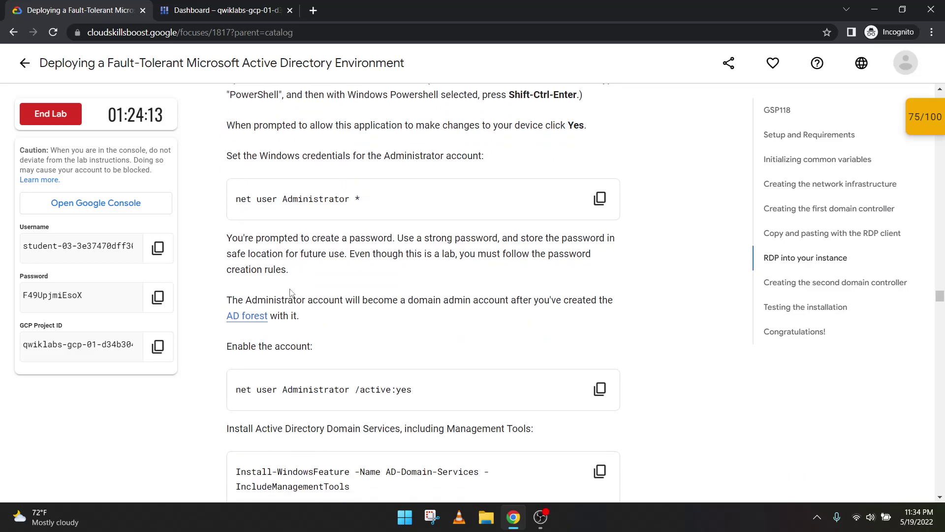
scroll(290, 293, "down", 5)
scroll(291, 292, "down", 5)
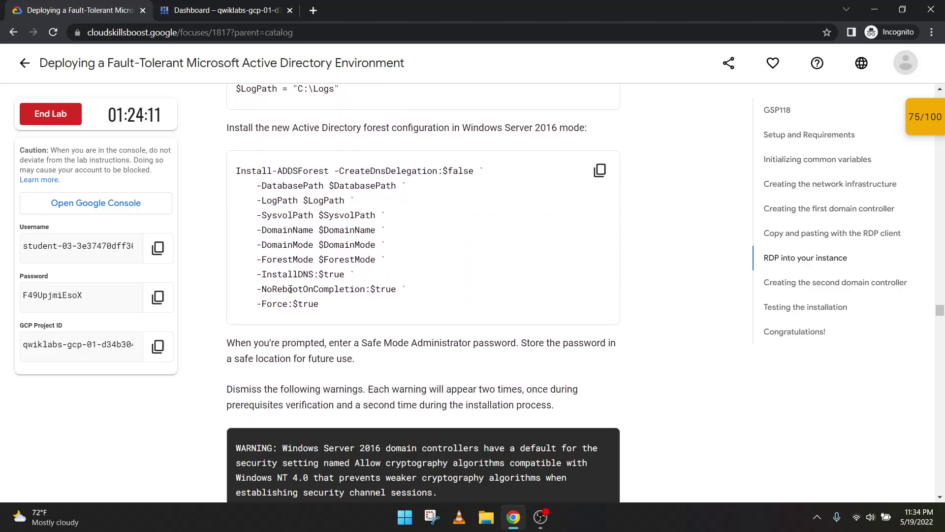
scroll(290, 292, "down", 5)
scroll(291, 293, "down", 4)
scroll(290, 292, "down", 4)
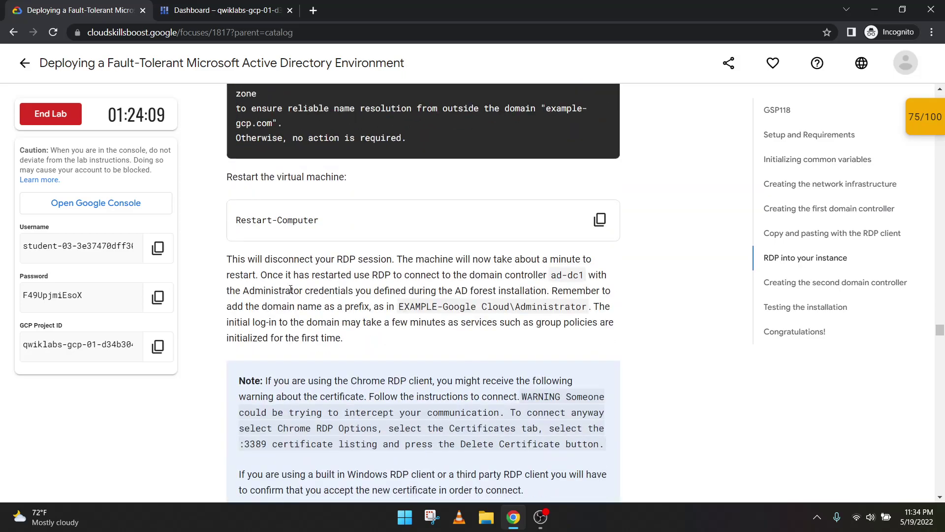
scroll(290, 290, "down", 1)
scroll(290, 291, "down", 5)
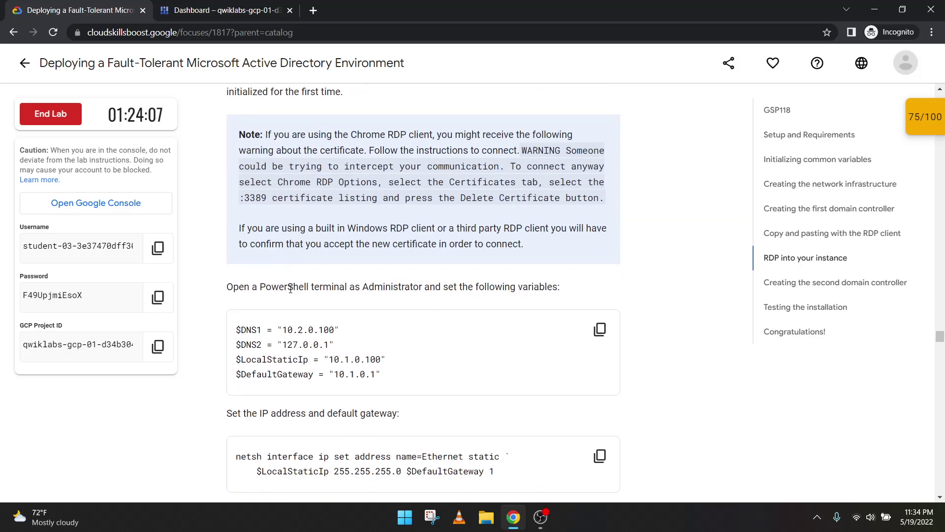
scroll(290, 290, "down", 4)
scroll(290, 291, "down", 4)
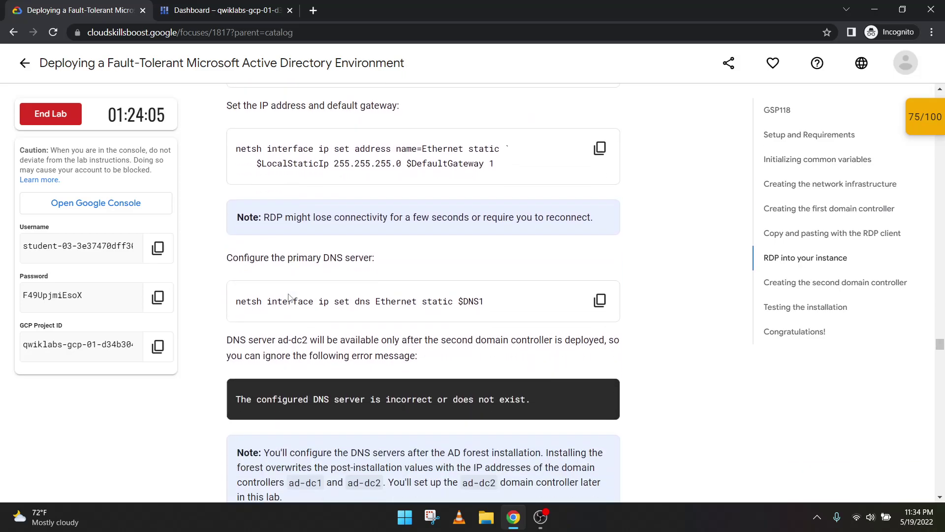
scroll(290, 293, "down", 4)
scroll(290, 293, "down", 4)
scroll(290, 293, "down", 5)
scroll(312, 307, "down", 5)
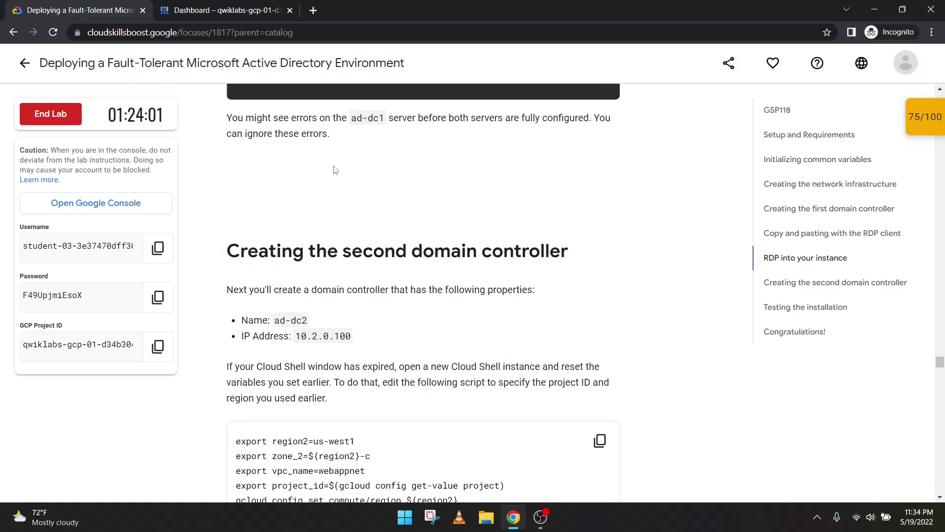
scroll(332, 170, "down", 1)
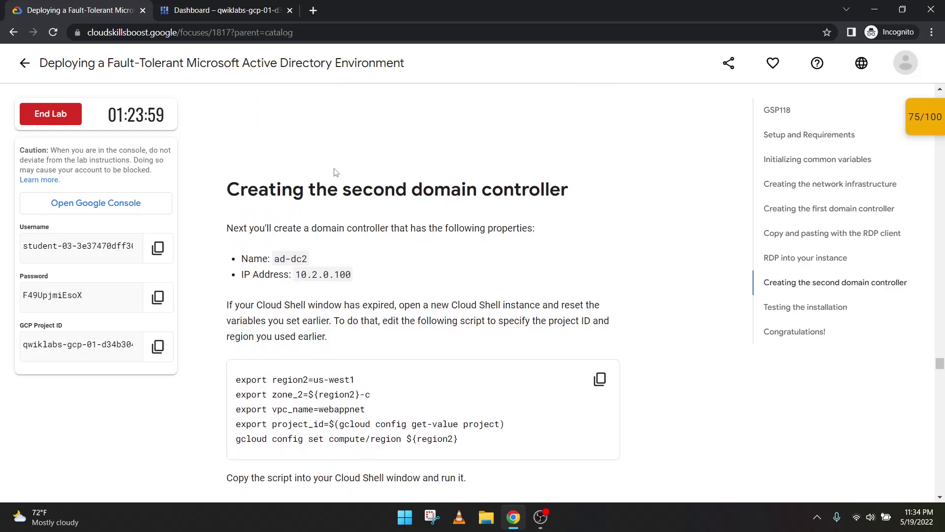
scroll(334, 172, "down", 1)
scroll(312, 126, "up", 3)
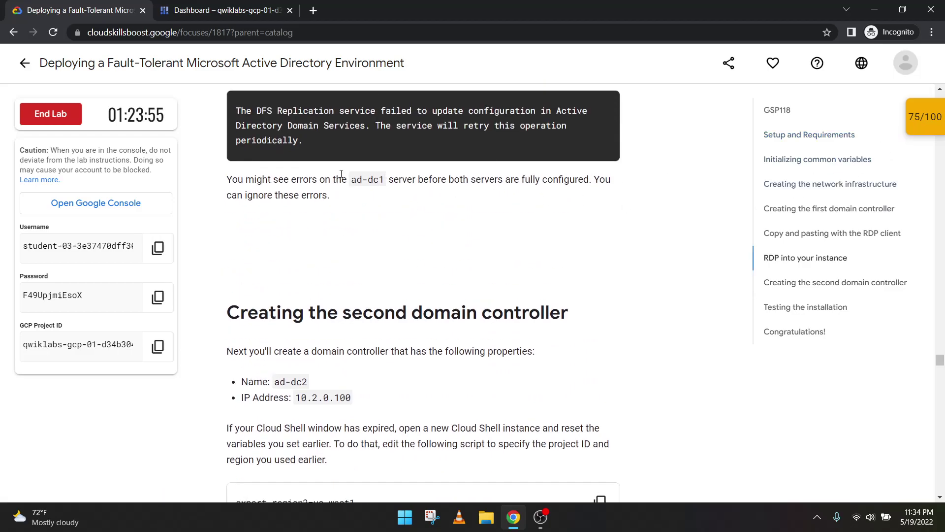
scroll(342, 176, "down", 1)
scroll(342, 175, "down", 1)
scroll(342, 175, "down", 1)
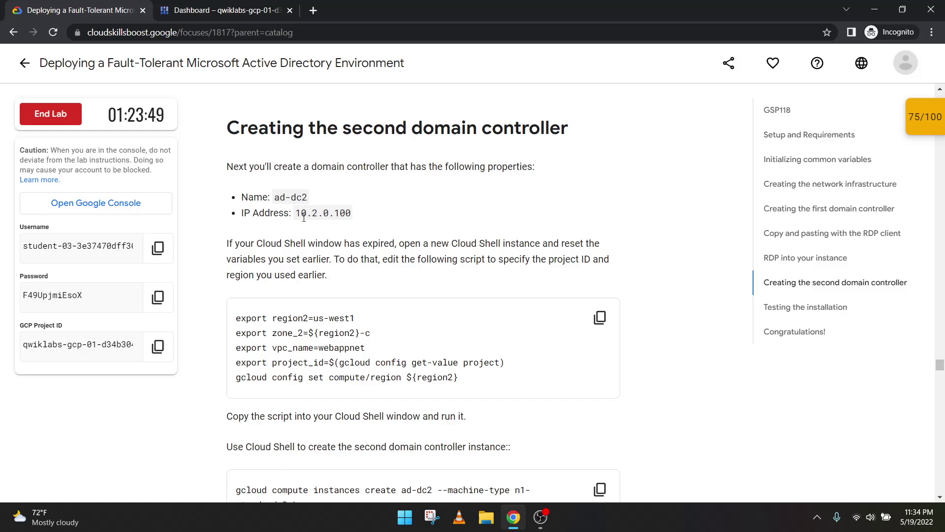
Run the lab's export script in Cloud Shell to set the us-west1 region variables
left_click(599, 318)
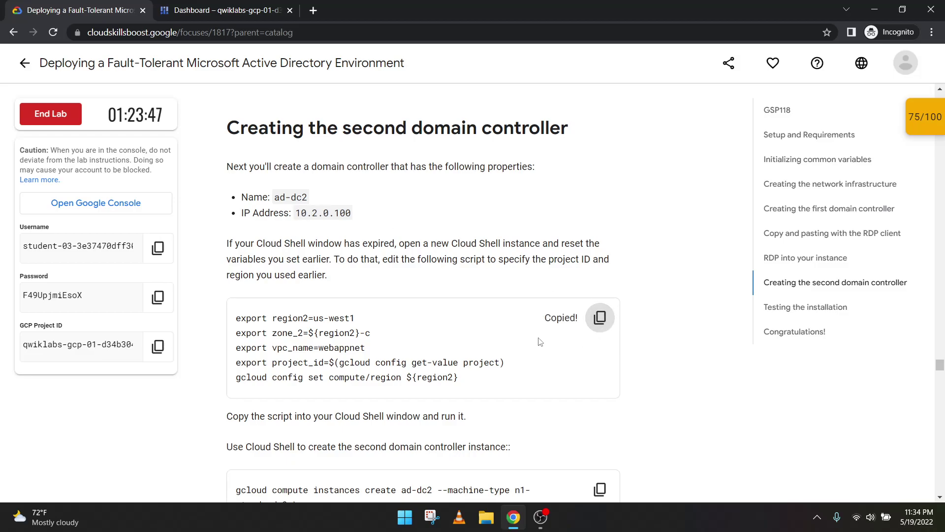
left_click(225, 9)
key("ctrl+v")
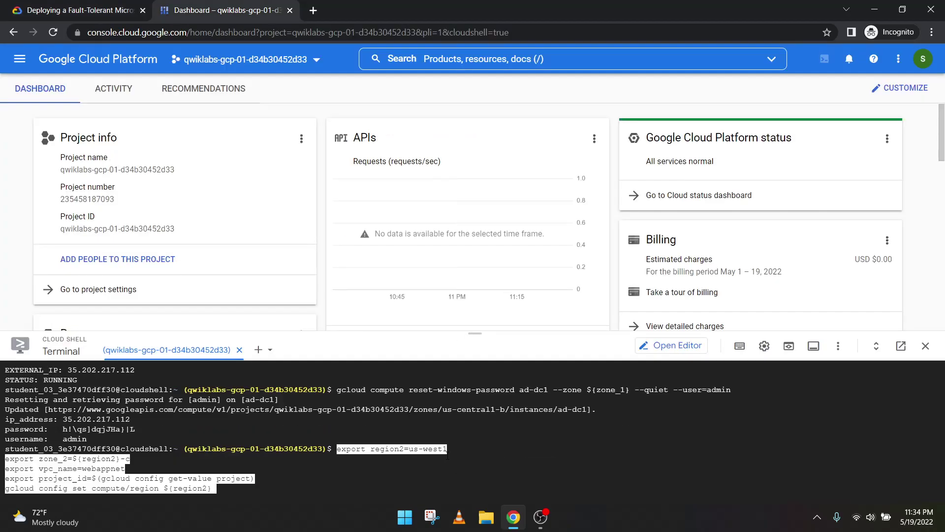
key("Return")
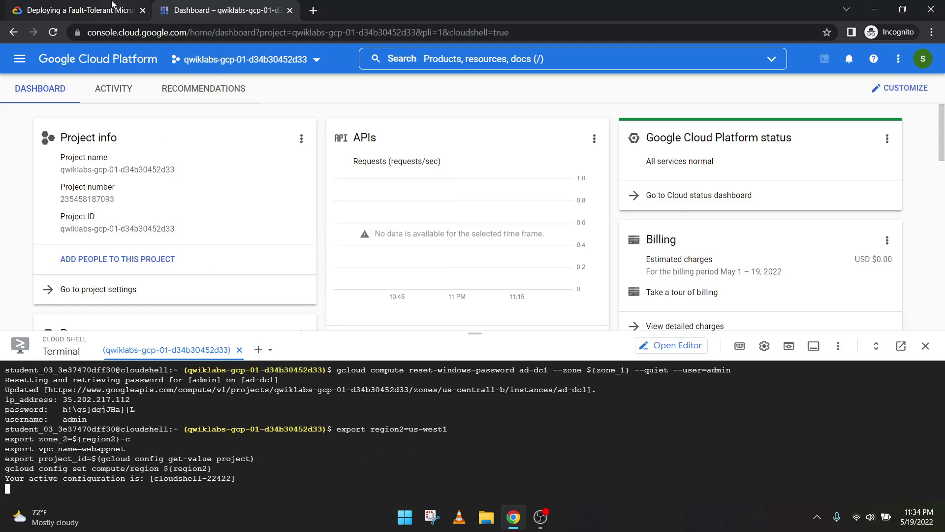
Copy the ad-dc2 gcloud creation command from the lab instructions
left_click(79, 9)
scroll(473, 295, "down", 3)
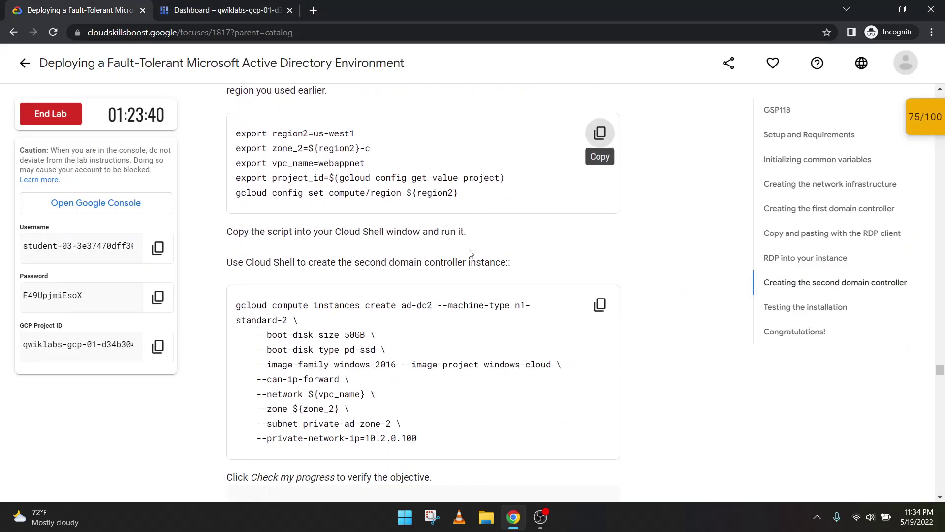
left_click(599, 305)
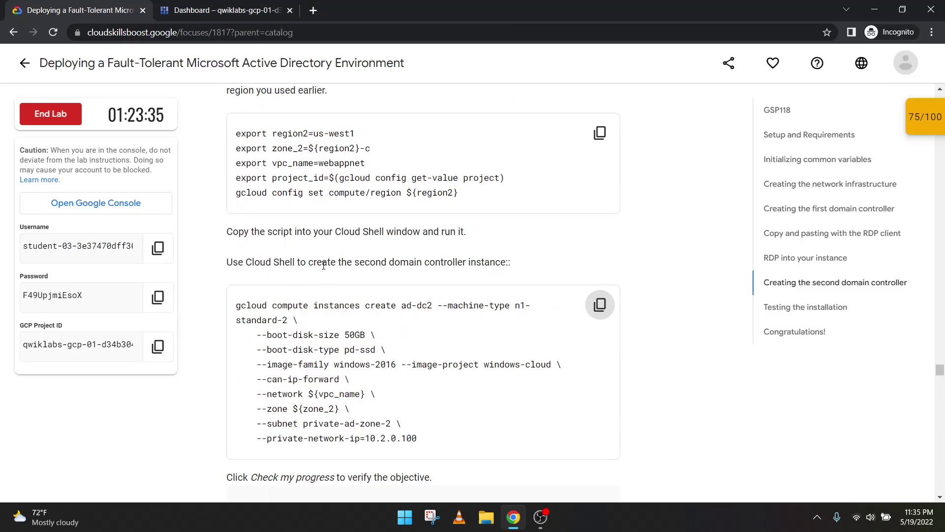
left_click(599, 305)
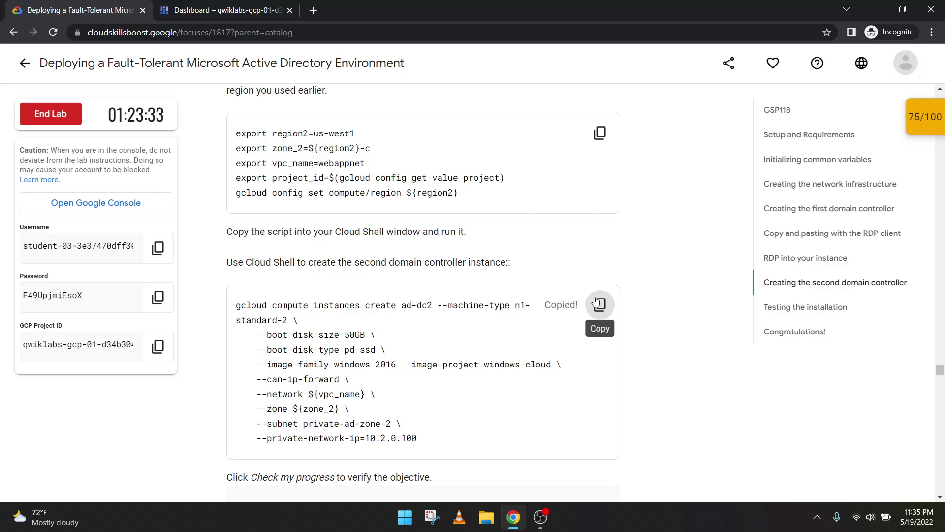
Run the gcloud command creating ad-dc2 in us-west1-c at 10.2.0.100, then check the output
left_click(222, 9)
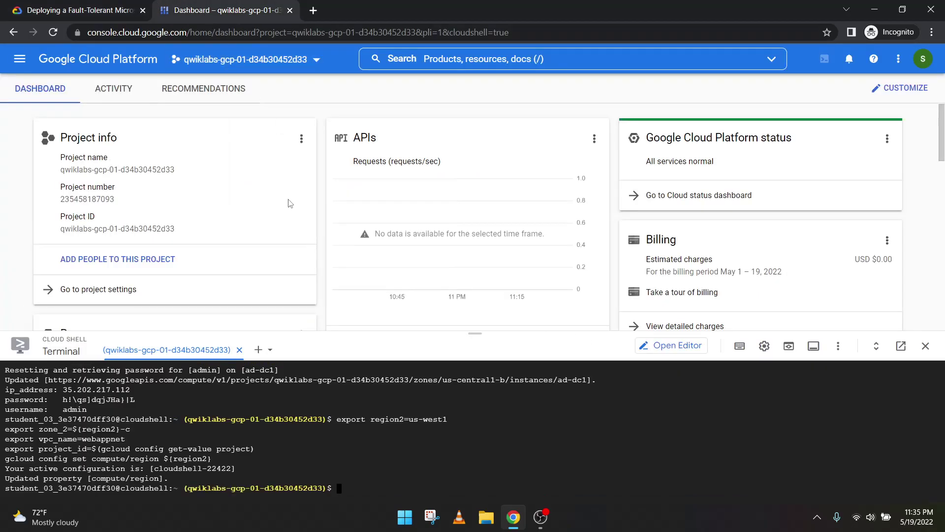
key("ctrl+v")
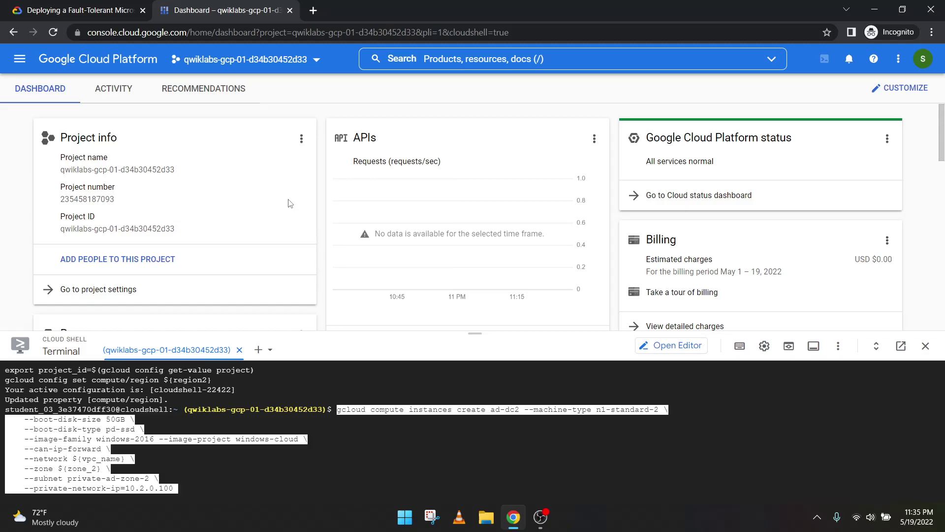
key("Return")
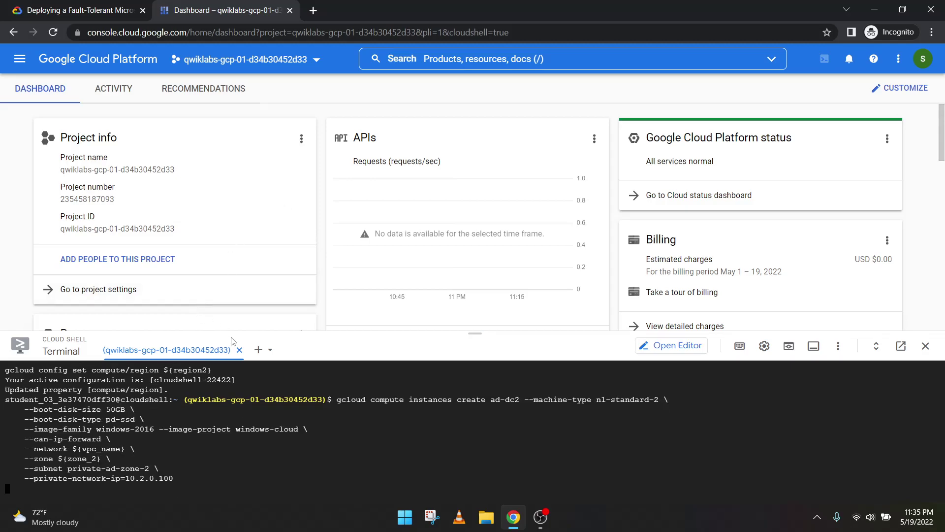
left_click(78, 9)
left_click(222, 10)
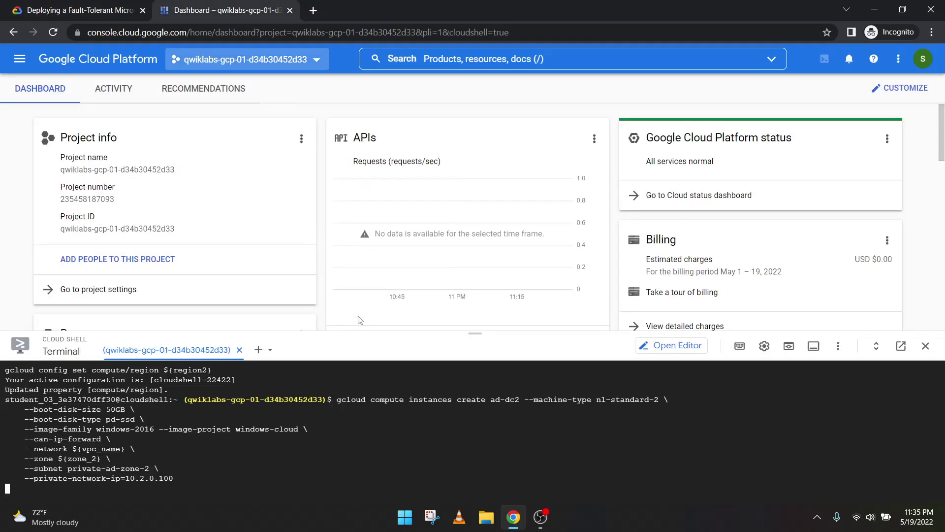
left_click(92, 4)
scroll(456, 246, "down", 4)
scroll(456, 246, "down", 2)
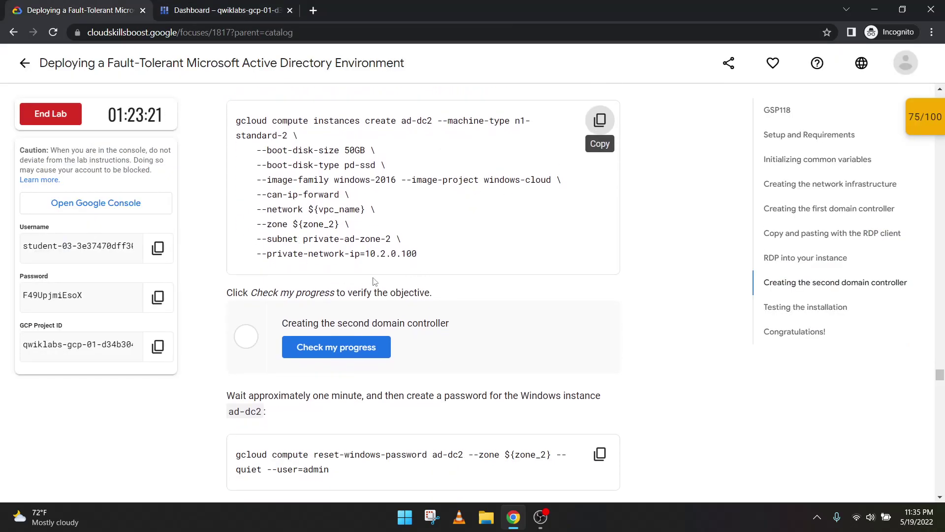
left_click(221, 9)
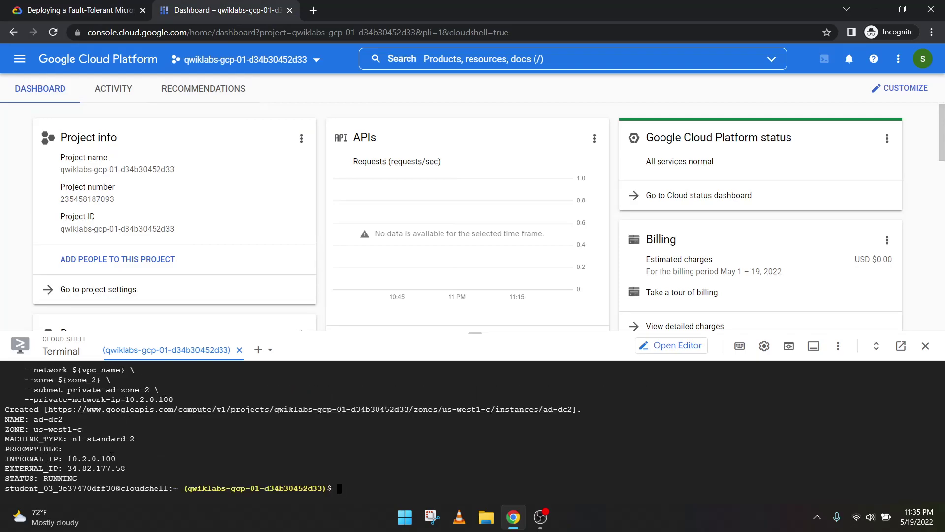
Run Check my progress for 'Creating the second domain controller' and wait for verification
left_click(79, 10)
left_click(336, 347)
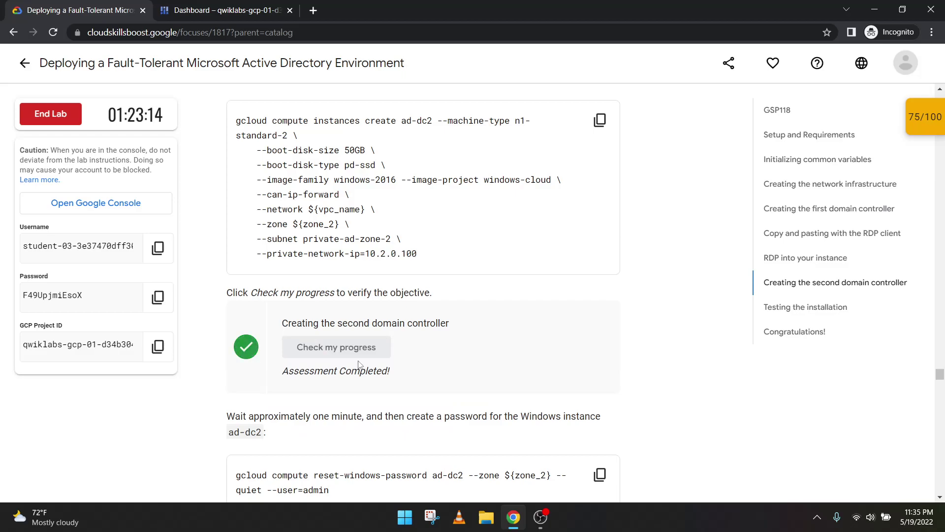
scroll(317, 323, "down", 2)
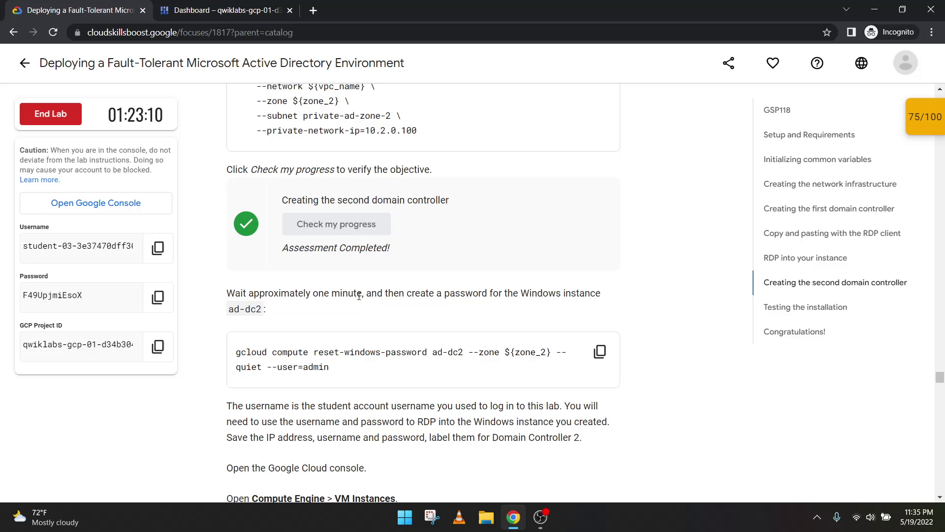
left_click_drag(373, 294, 318, 294)
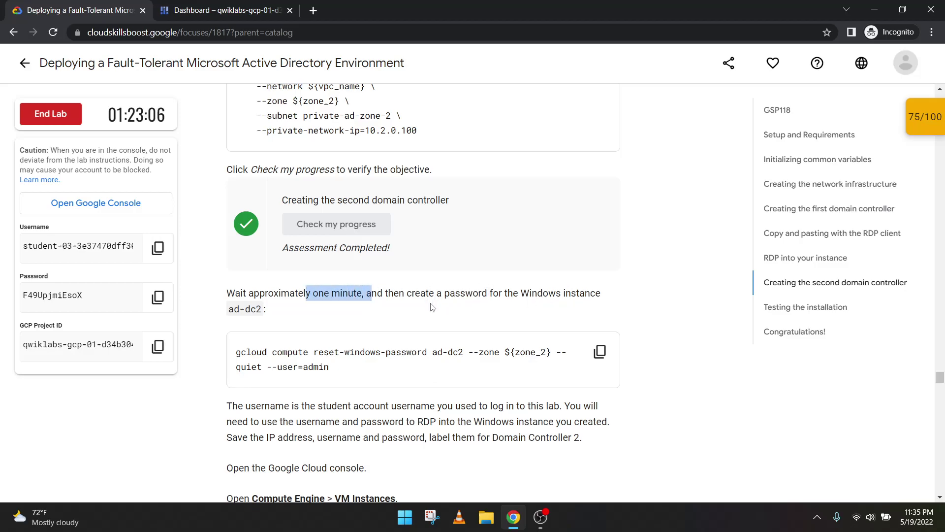
left_click(540, 516)
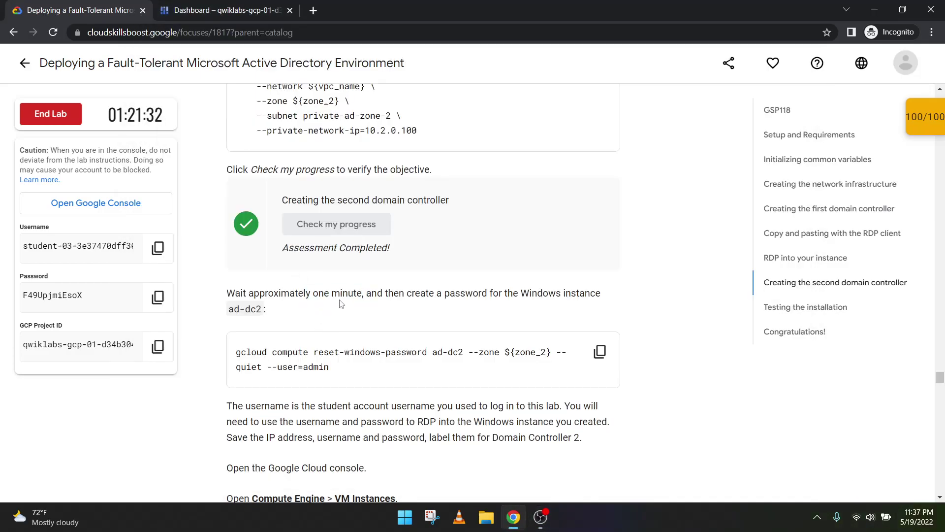
left_click_drag(358, 294, 312, 294)
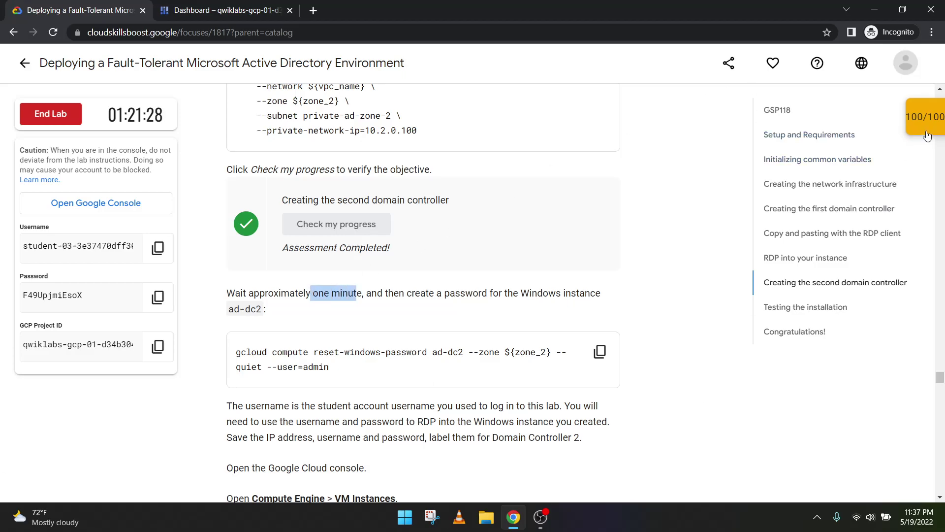
scroll(639, 222, "down", 3)
scroll(517, 244, "down", 5)
scroll(360, 266, "down", 8)
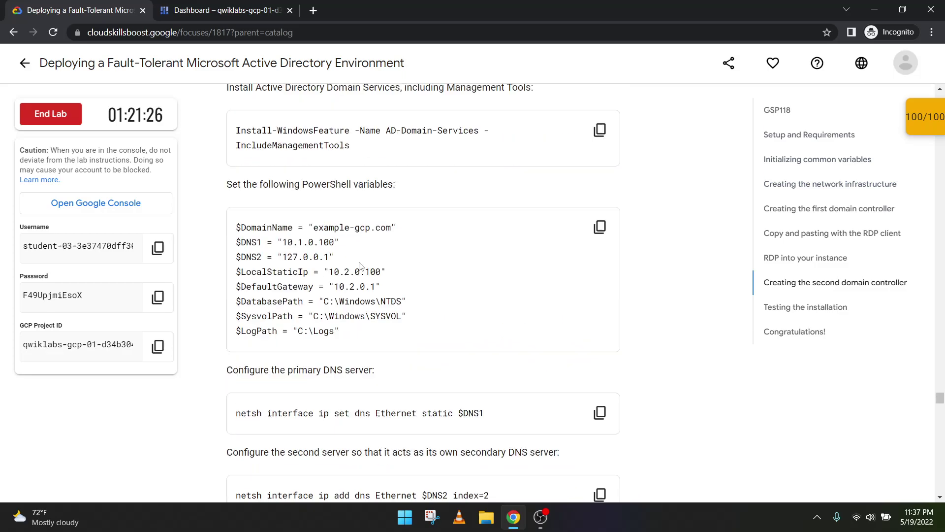
scroll(361, 265, "down", 5)
scroll(361, 266, "down", 5)
scroll(361, 266, "down", 5)
scroll(359, 255, "down", 6)
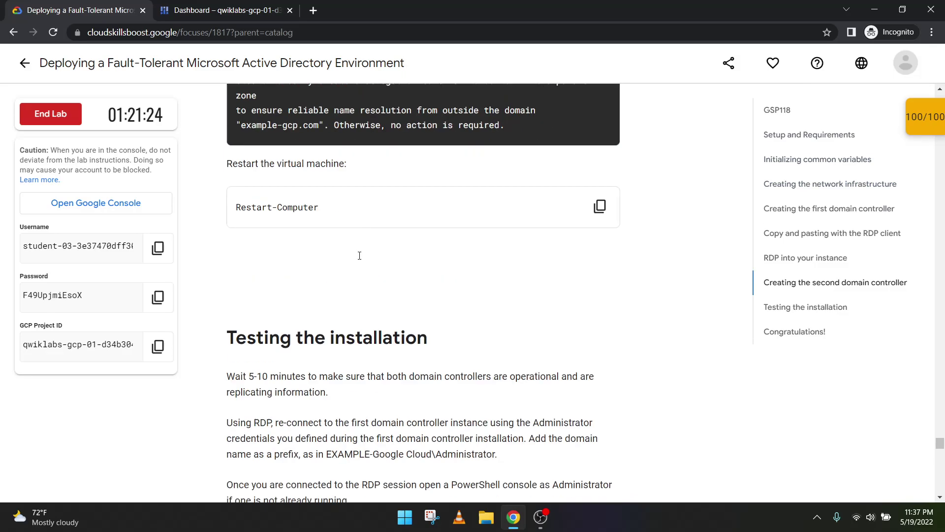
scroll(359, 256, "down", 6)
scroll(358, 256, "down", 6)
scroll(360, 258, "down", 5)
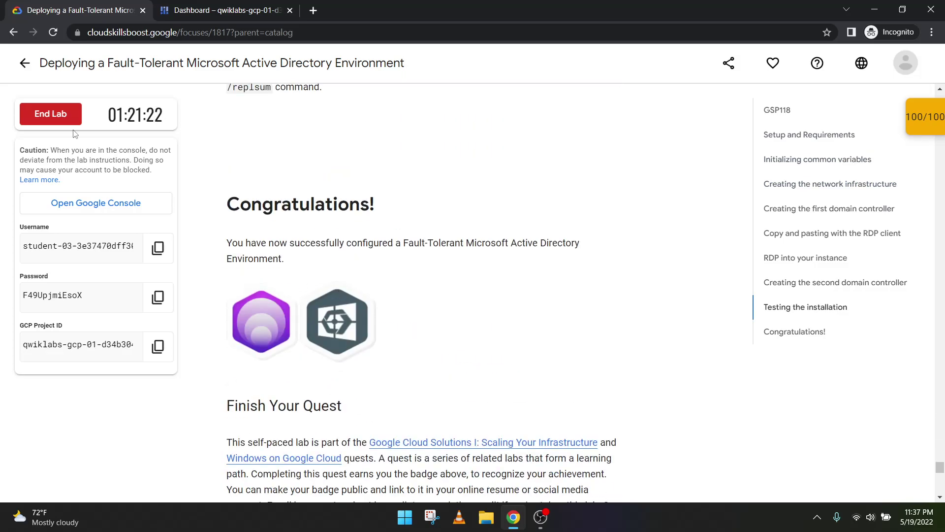
End and confirm the lab, then submit a five-star review
left_click(50, 114)
left_click(595, 322)
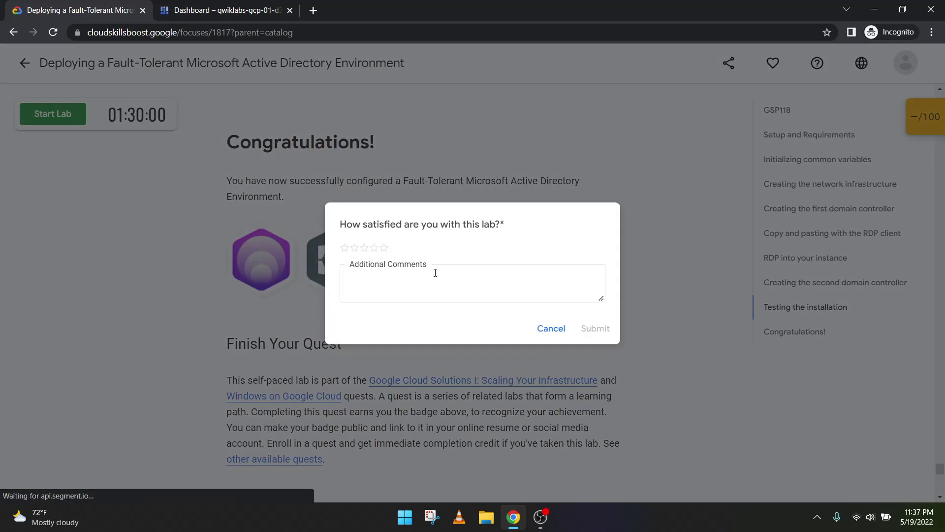
left_click(384, 248)
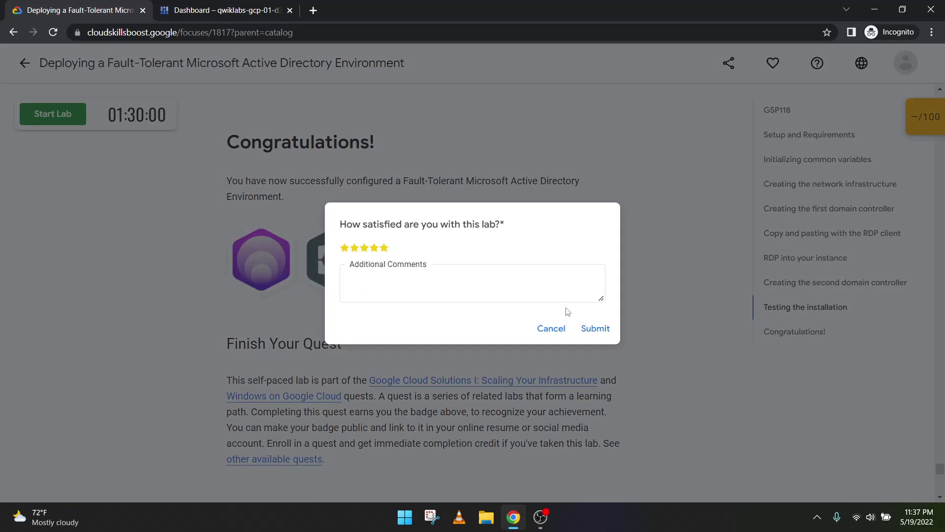
left_click(595, 328)
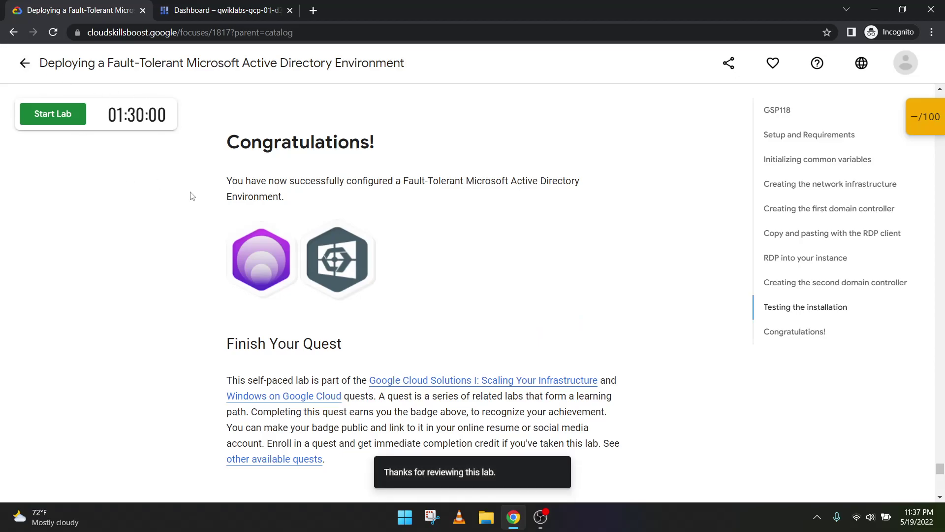